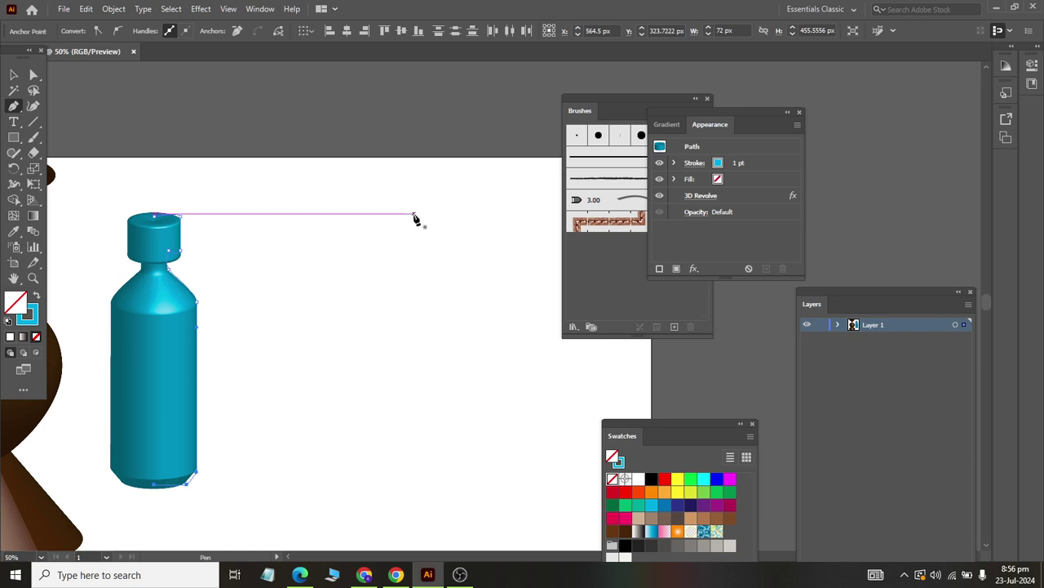
- Draw an open four-point bracket path right of the teal bottle and select it
click(399, 321)
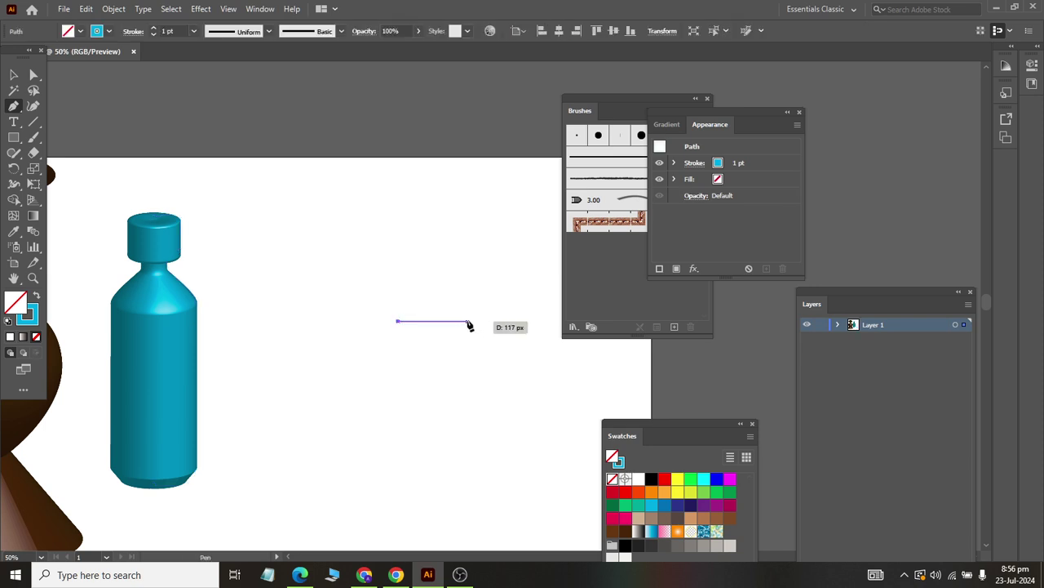
click(494, 321)
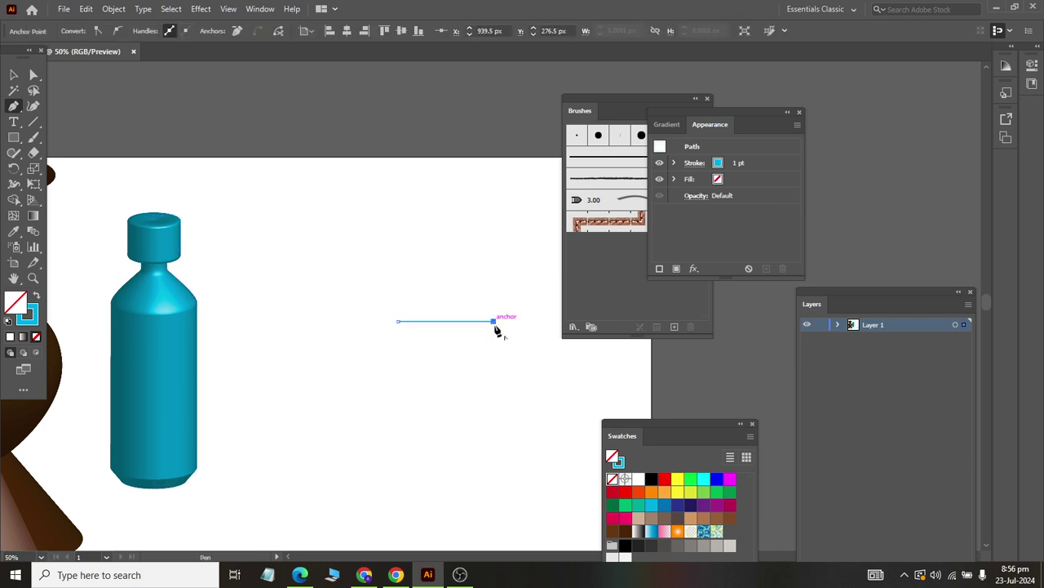
click(493, 444)
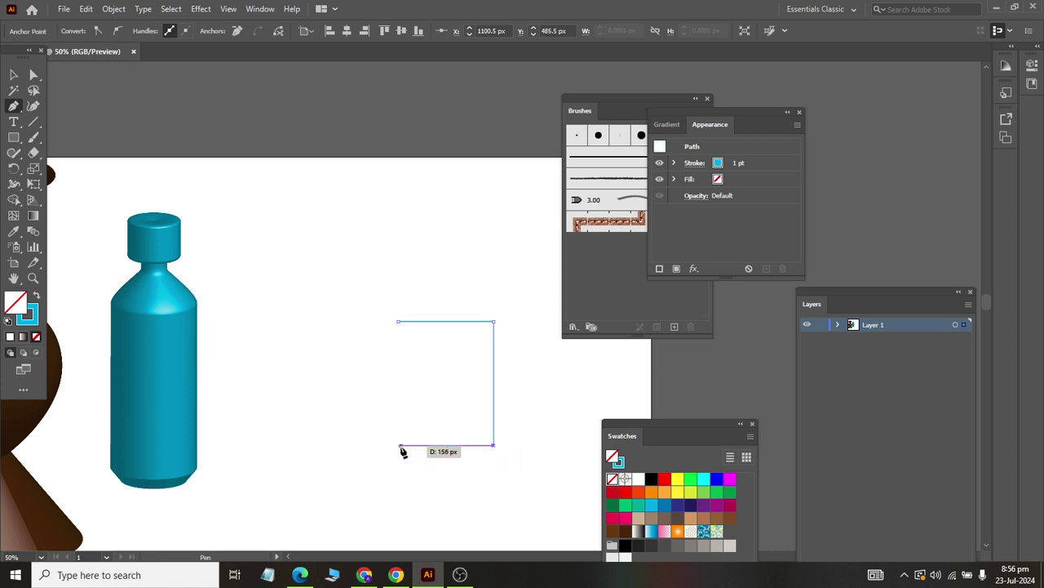
click(400, 445)
click(13, 75)
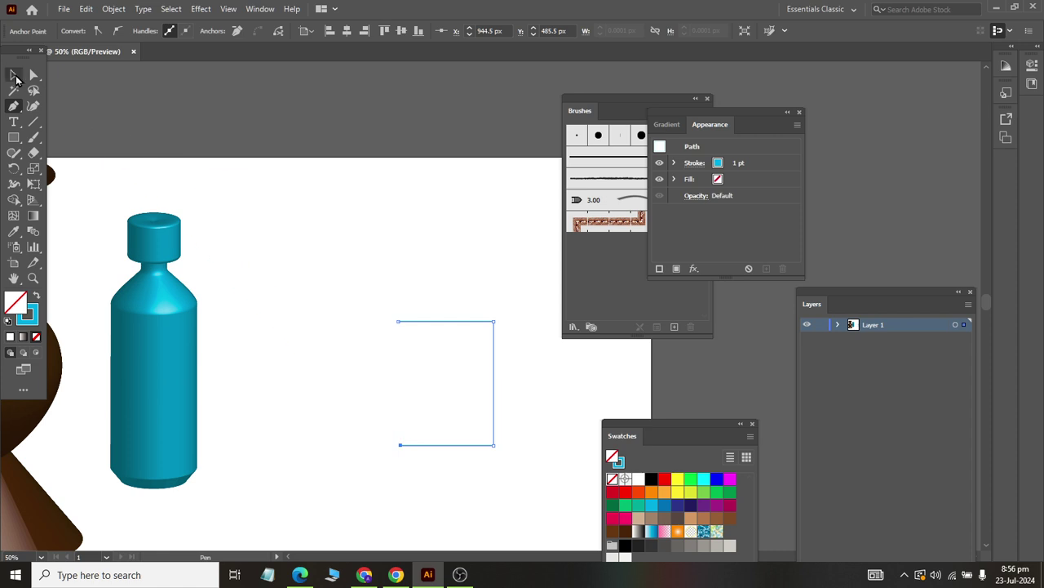
drag(313, 255, 521, 489)
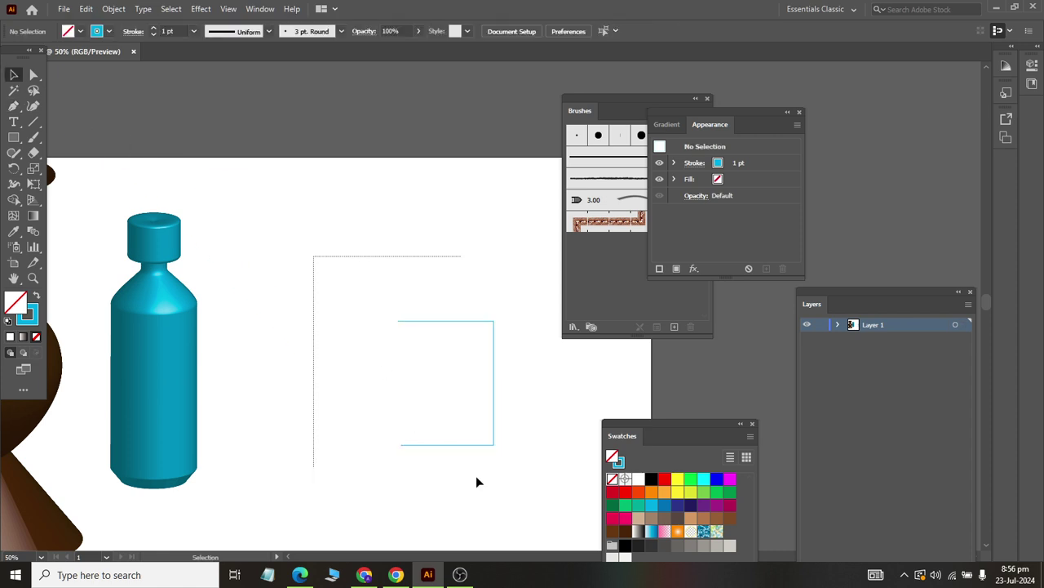
- Apply 3D Revolve to the bracket with Off-Axis Front, 360° angle and Plastic Shading
click(200, 8)
mouse_move(299, 115)
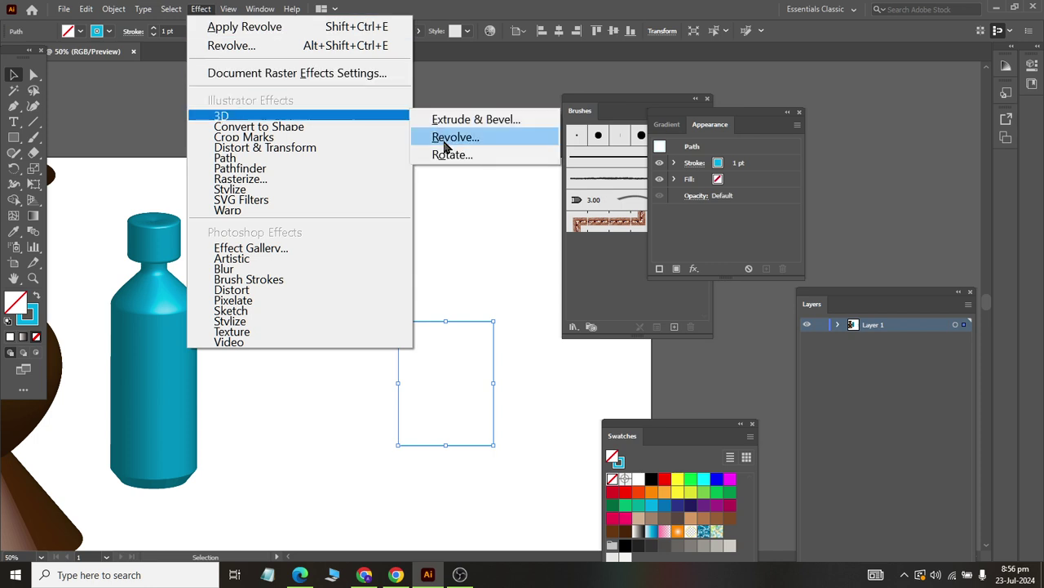
click(454, 137)
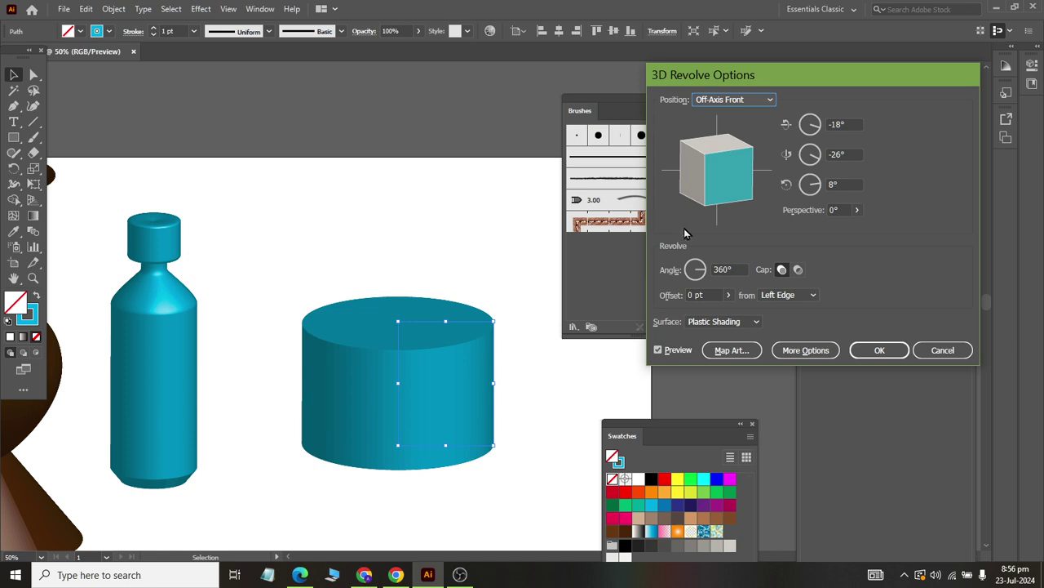
click(877, 350)
scroll(457, 330, down, 5)
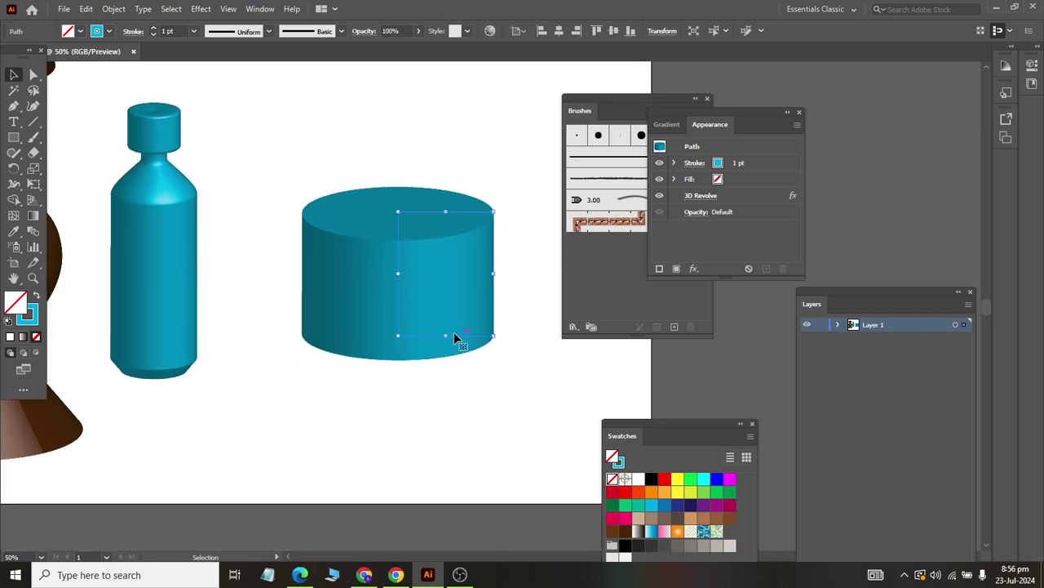
- Stretch the cylinder taller and set its stroke to a light grey swatch
drag(445, 335, 445, 424)
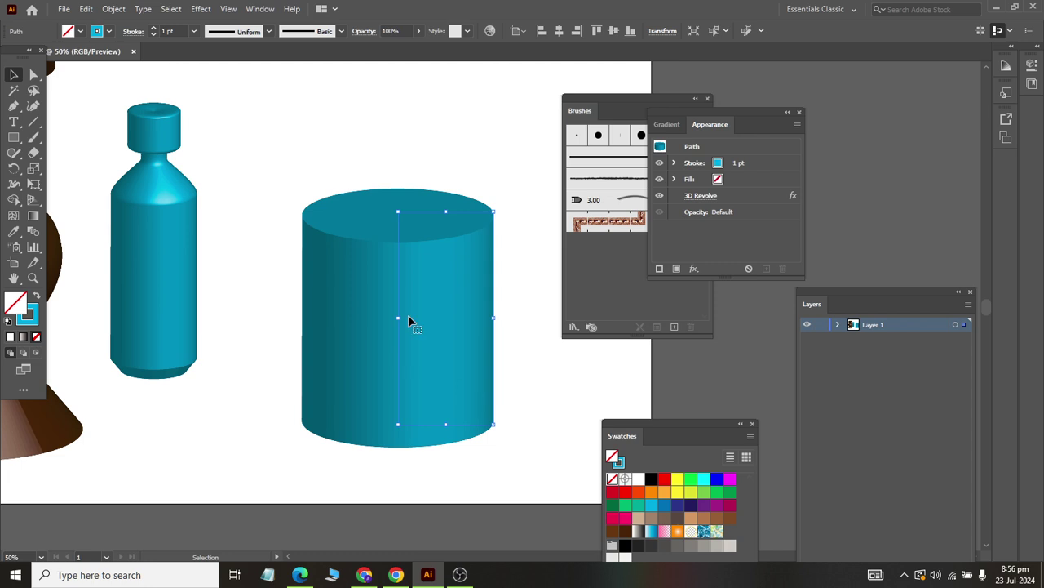
click(110, 31)
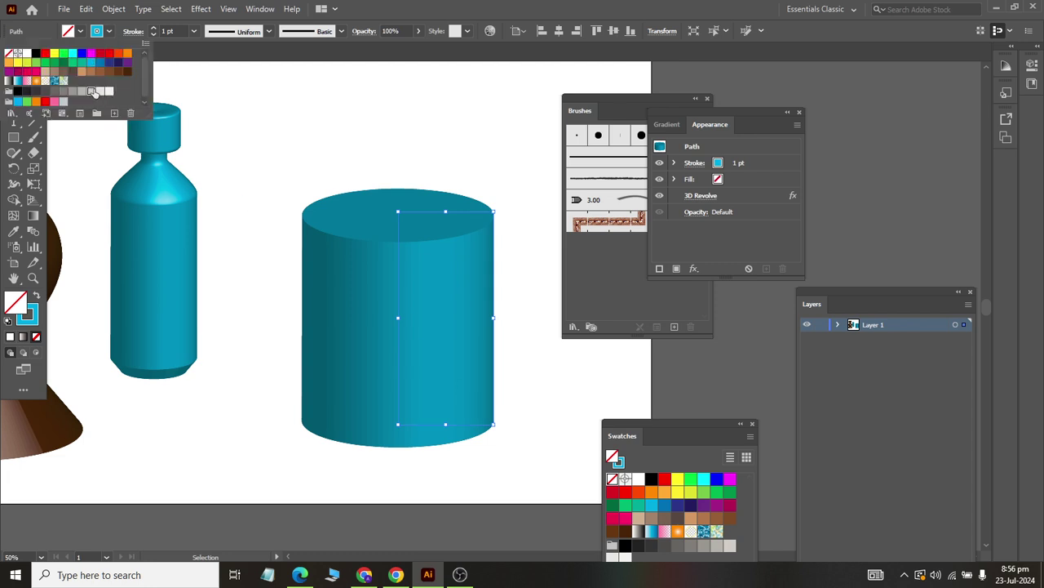
click(91, 91)
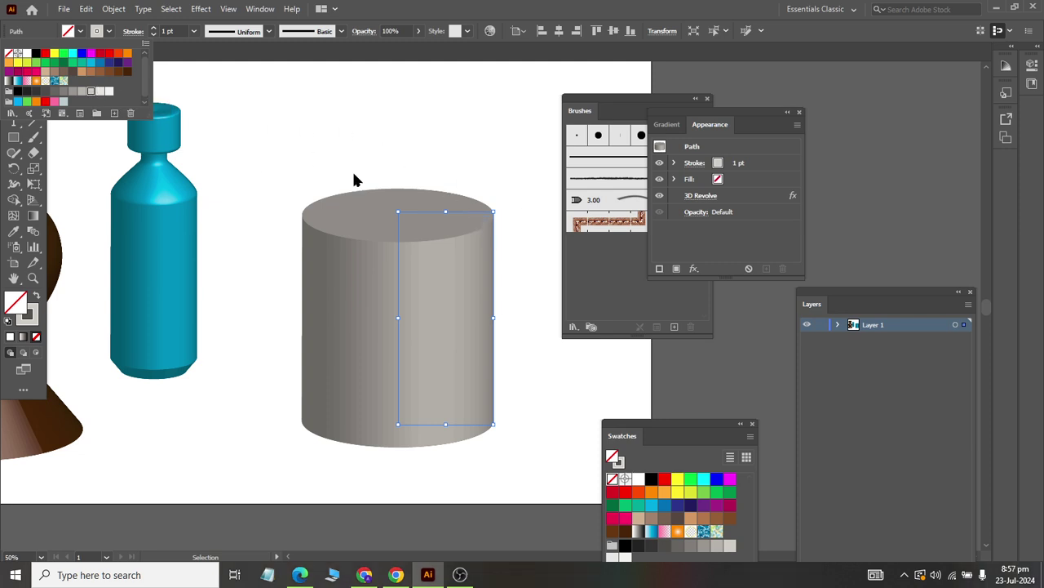
click(703, 211)
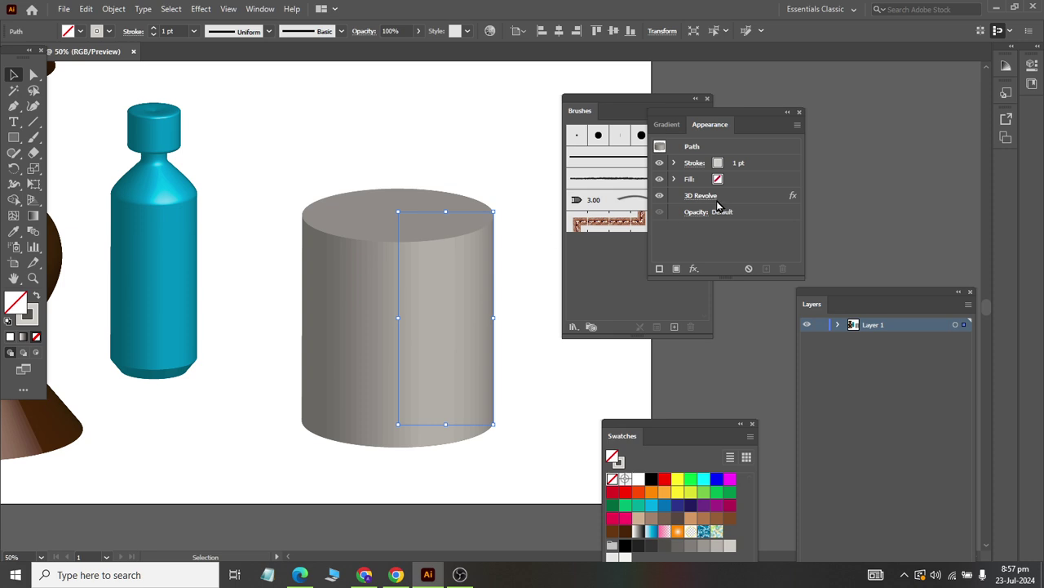
- Set the cylinder's 3D Revolve offset to 138 pt under More Options
click(700, 196)
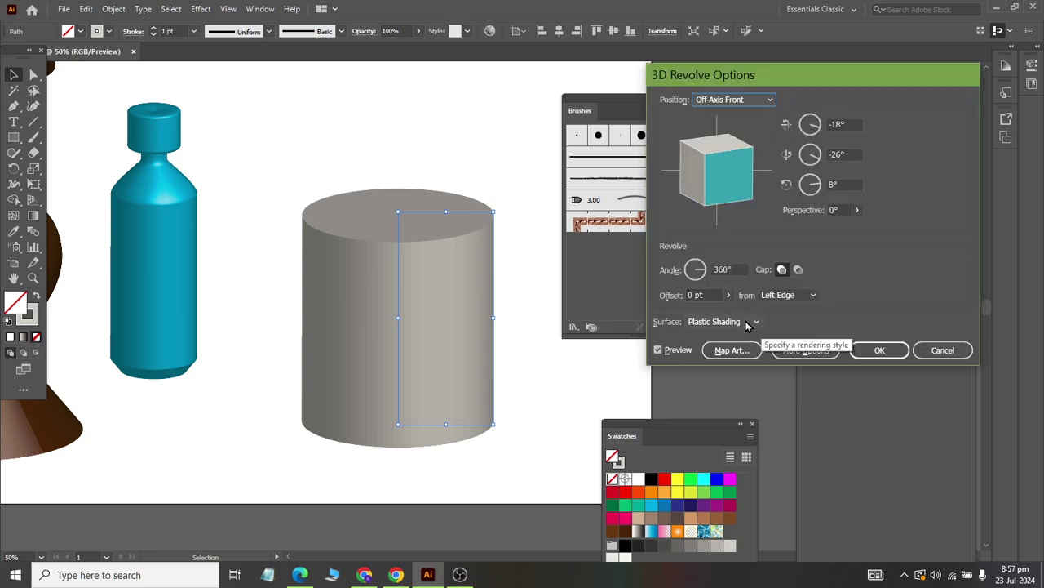
click(805, 350)
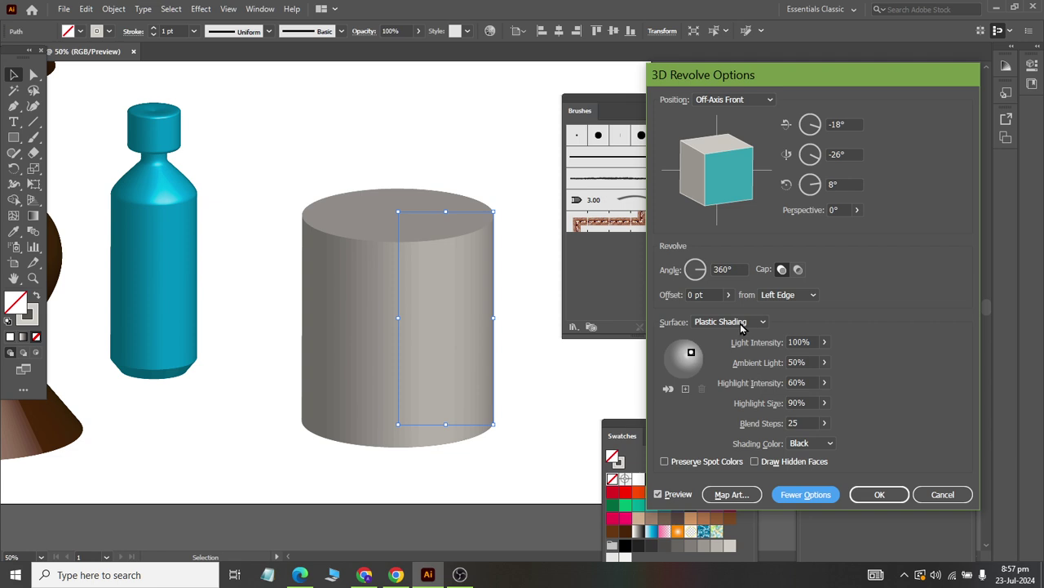
click(729, 295)
drag(679, 314, 710, 321)
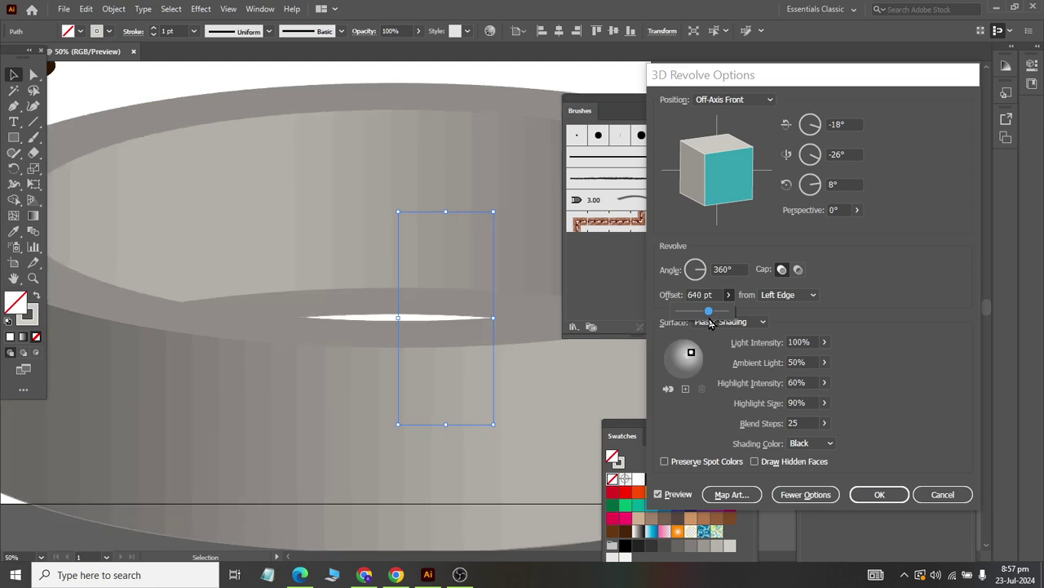
click(728, 295)
mouse_move(707, 311)
mouse_down()
mouse_move(729, 320)
mouse_move(689, 322)
mouse_up()
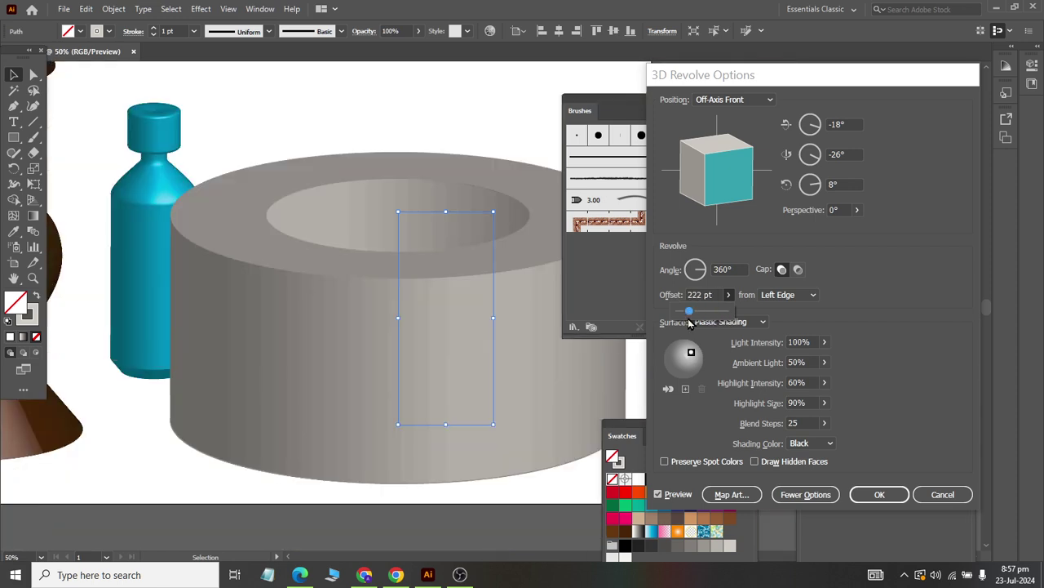
drag(689, 321, 685, 318)
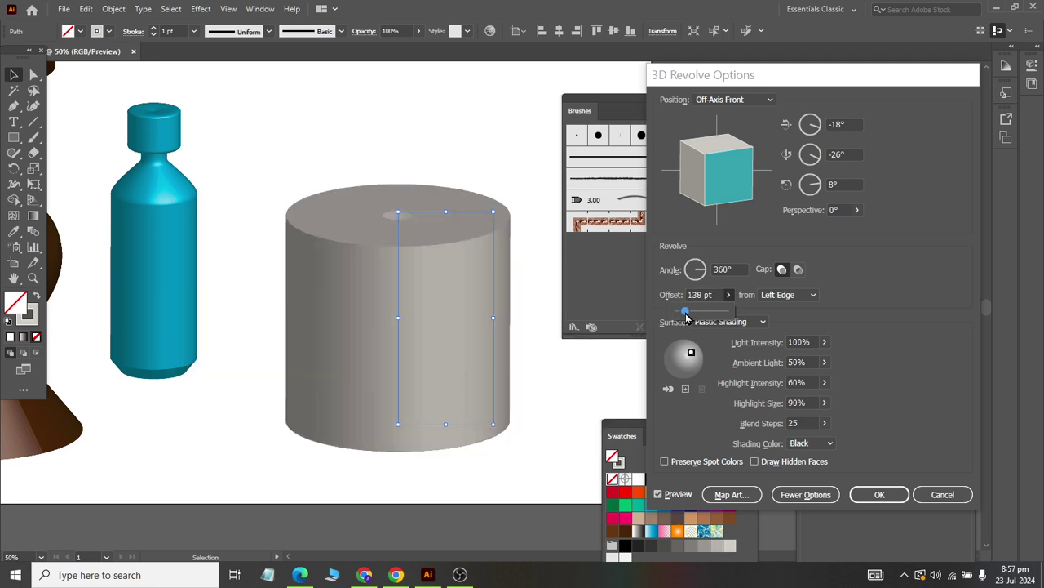
click(880, 495)
scroll(407, 310, down, 3)
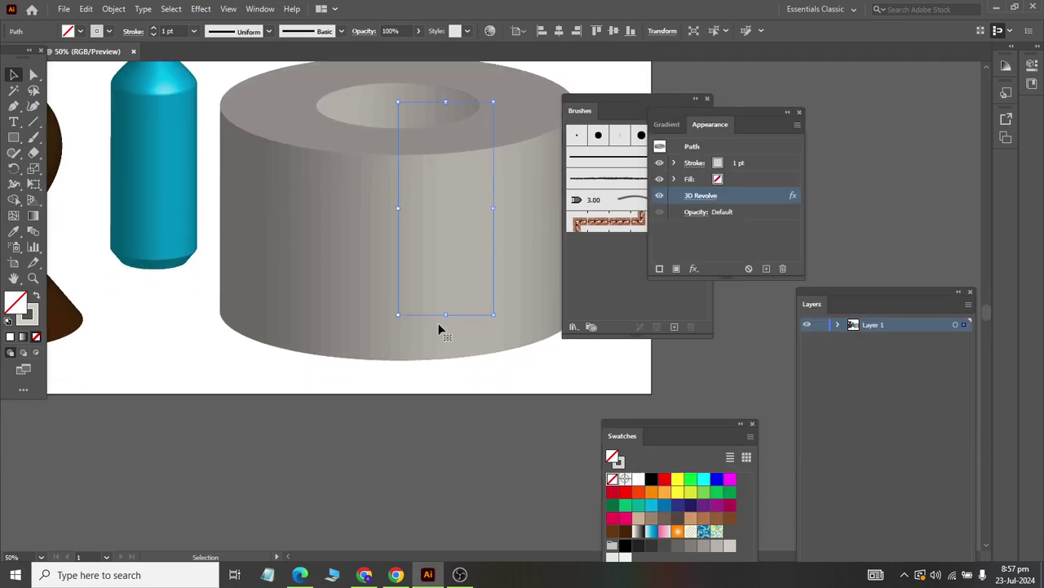
- Shorten the tube's profile and pull its bottom corner up-left to form flanged rims
drag(445, 314, 446, 445)
scroll(445, 380, down, 1)
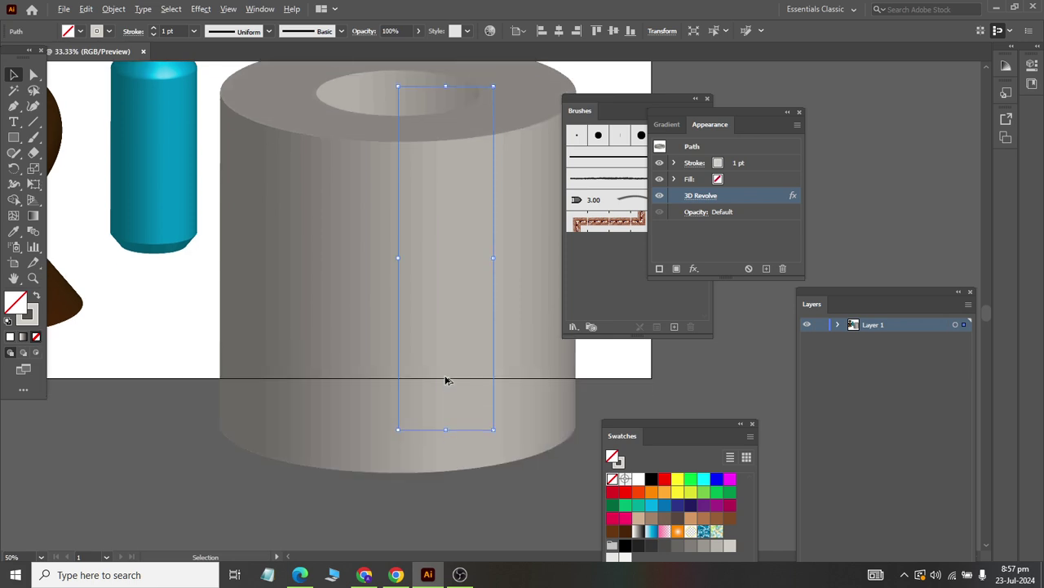
scroll(446, 380, down, 3)
mouse_move(446, 398)
mouse_down()
mouse_move(436, 374)
mouse_move(445, 387)
mouse_up()
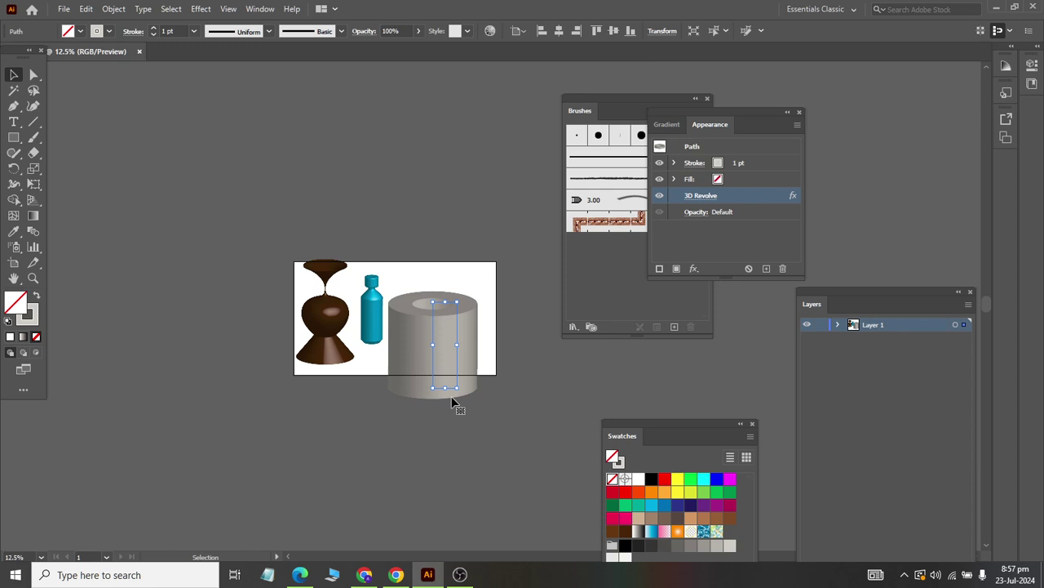
scroll(453, 403, up, 1)
scroll(457, 384, down, 2)
drag(455, 343, 447, 335)
scroll(447, 335, up, 4)
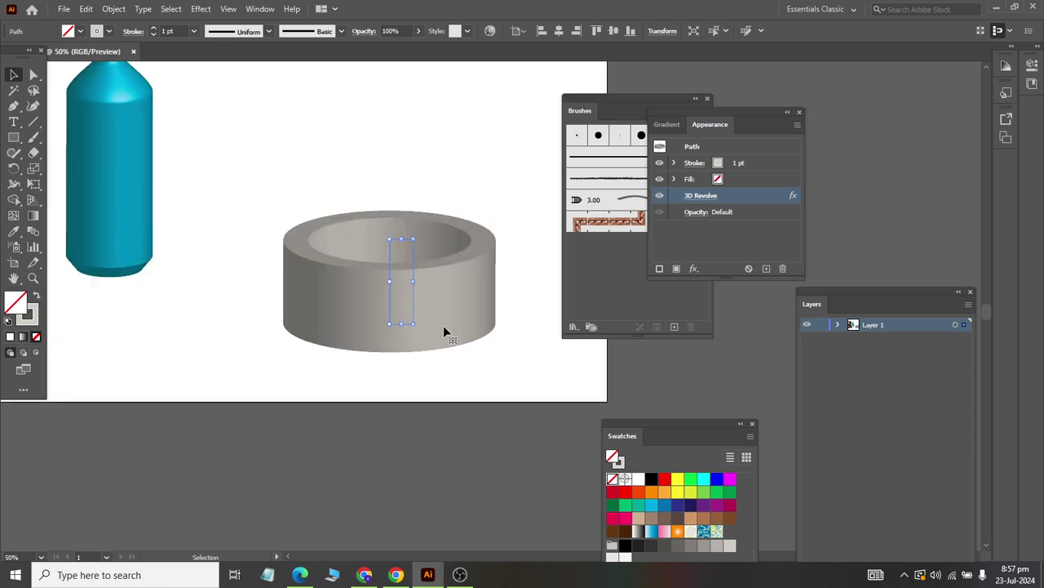
mouse_move(414, 323)
mouse_down()
mouse_move(387, 290)
mouse_move(401, 394)
mouse_up()
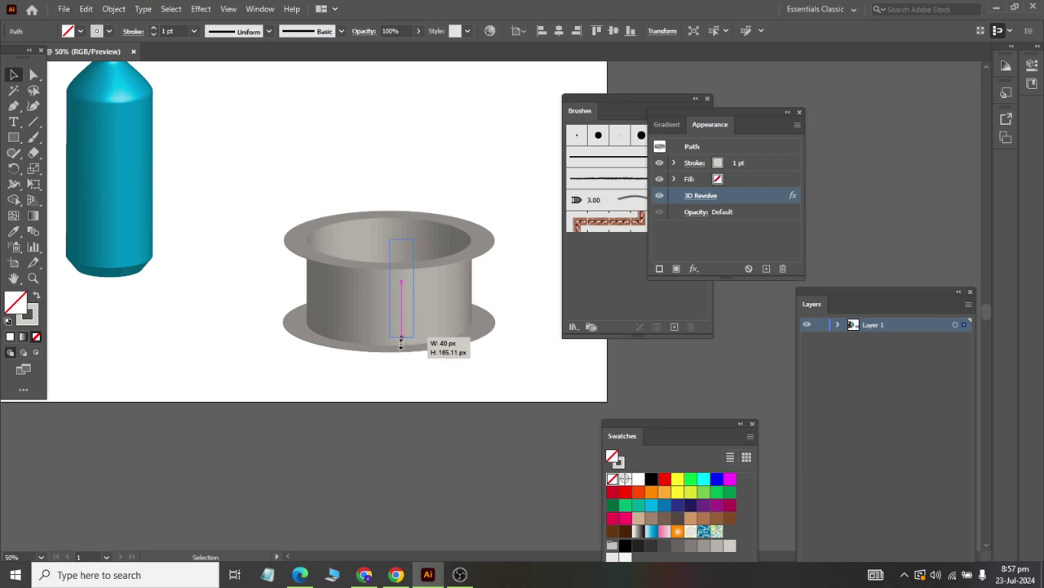
- Lower the profile's bottom anchor to make the tube taller
scroll(415, 321, down, 3)
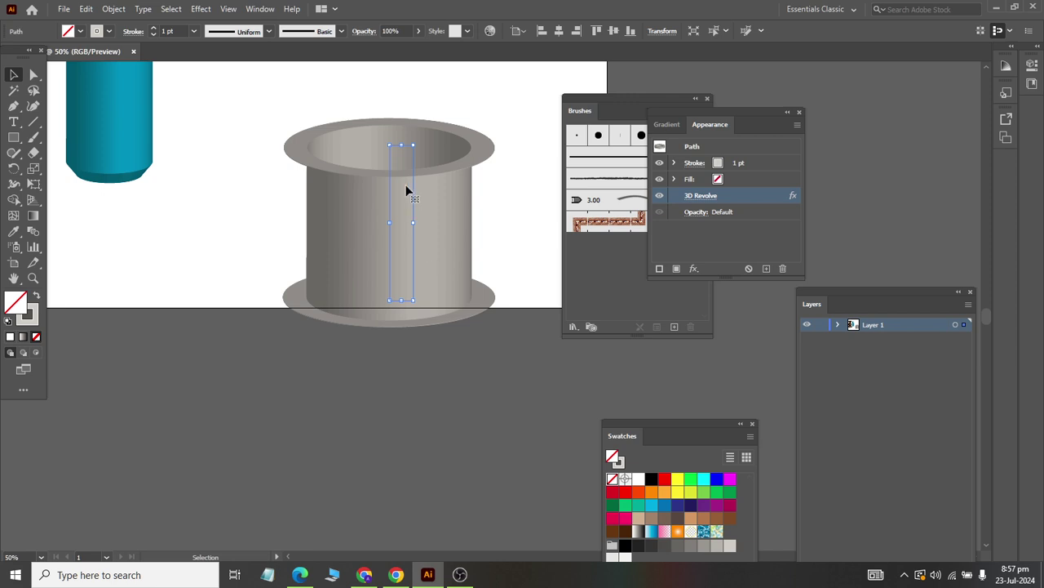
drag(378, 242, 367, 187)
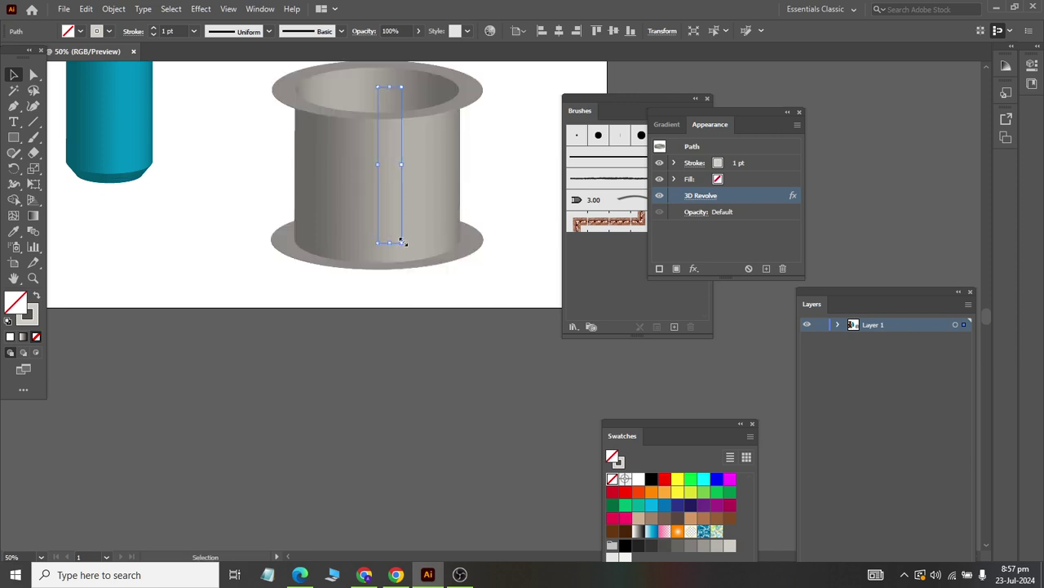
scroll(418, 200, up, 3)
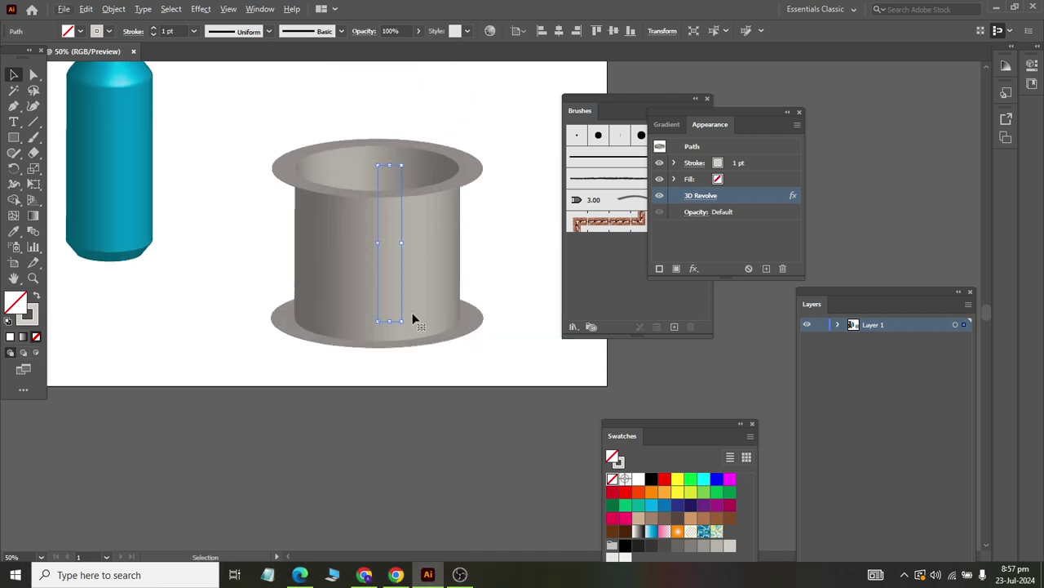
drag(400, 323, 403, 372)
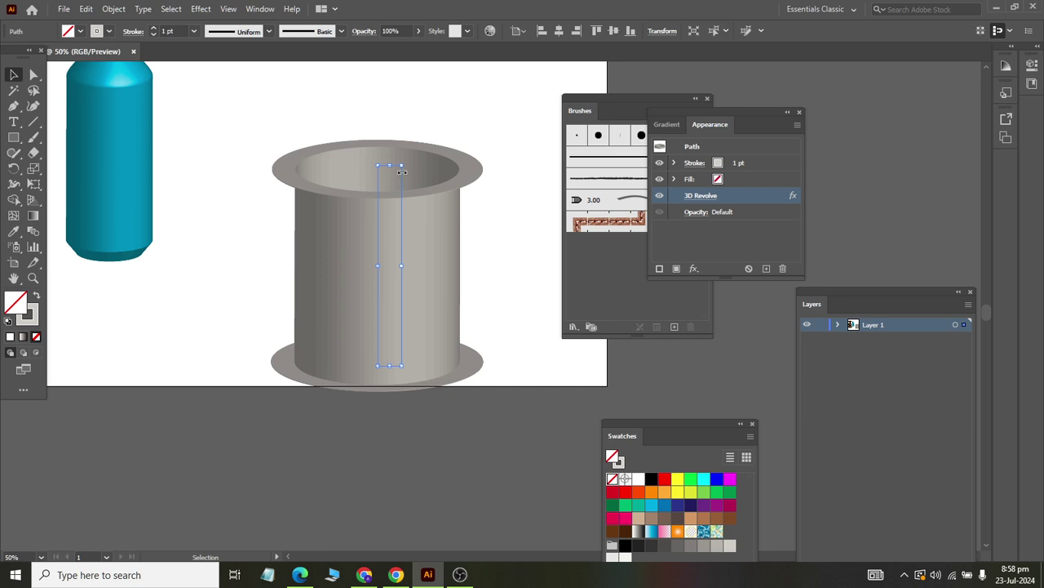
- Enlarge the profile to widen the tube and move it up and left
drag(404, 167, 418, 151)
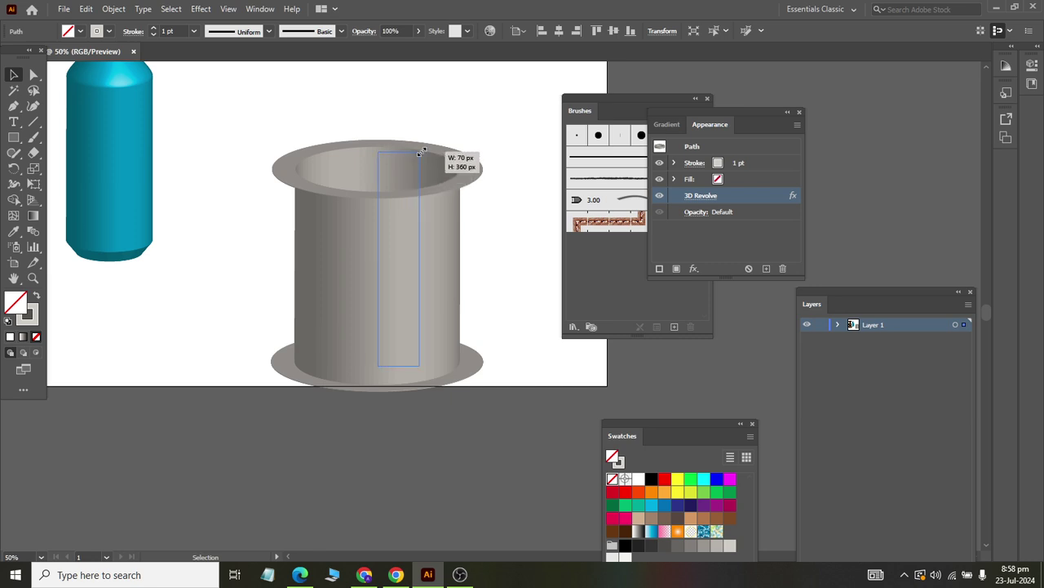
drag(366, 218, 311, 153)
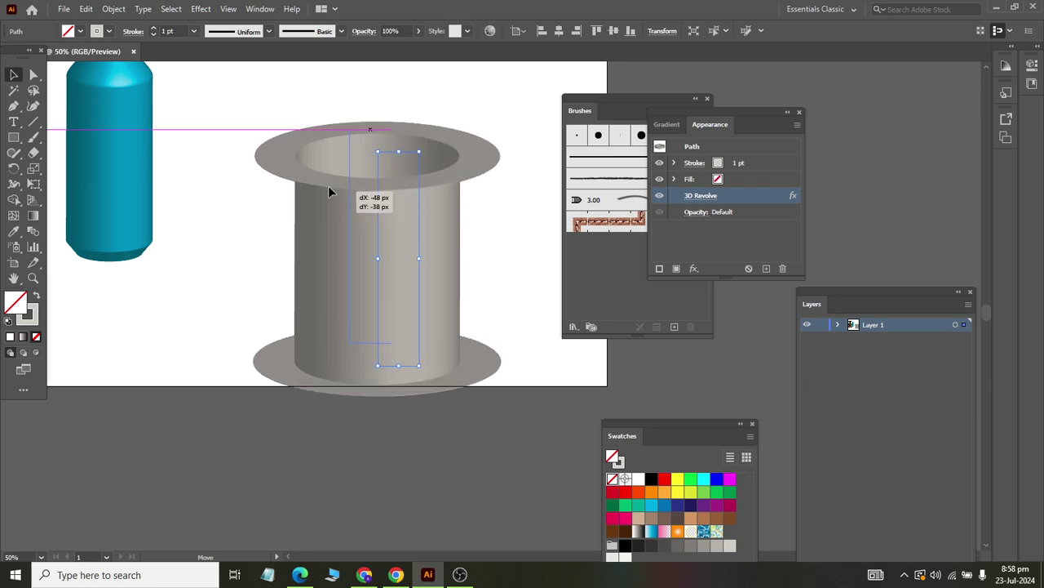
drag(365, 302, 316, 135)
scroll(365, 241, down, 3)
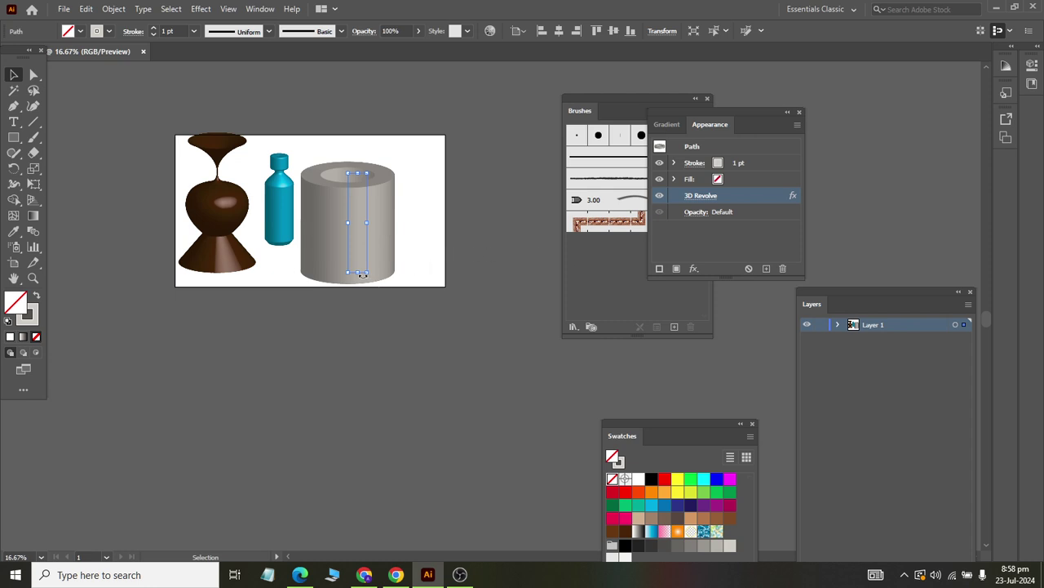
drag(363, 275, 346, 224)
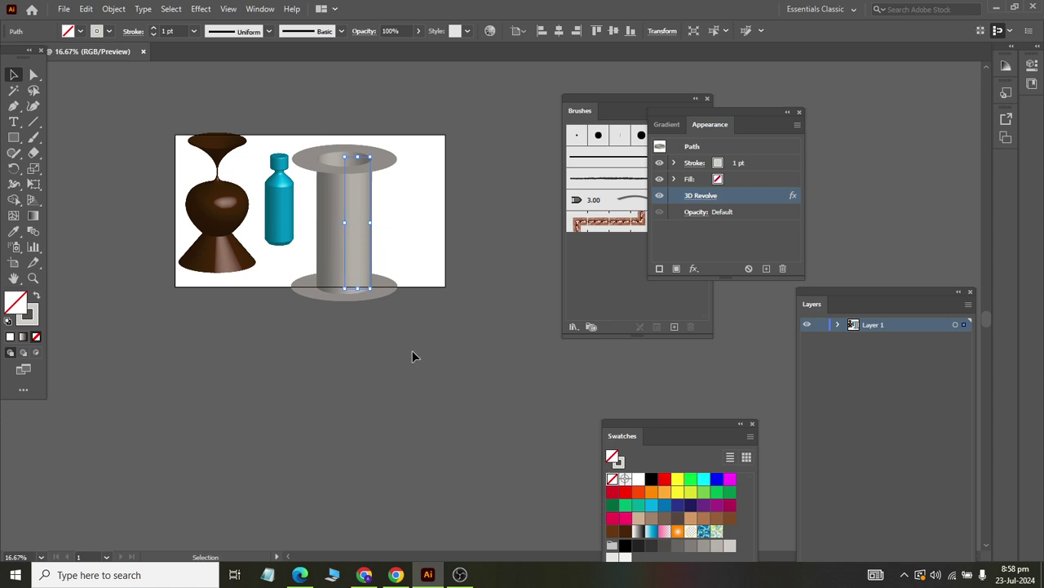
- Drag the grey spool off the artboard to the right of the vase and bottle
drag(360, 219, 513, 249)
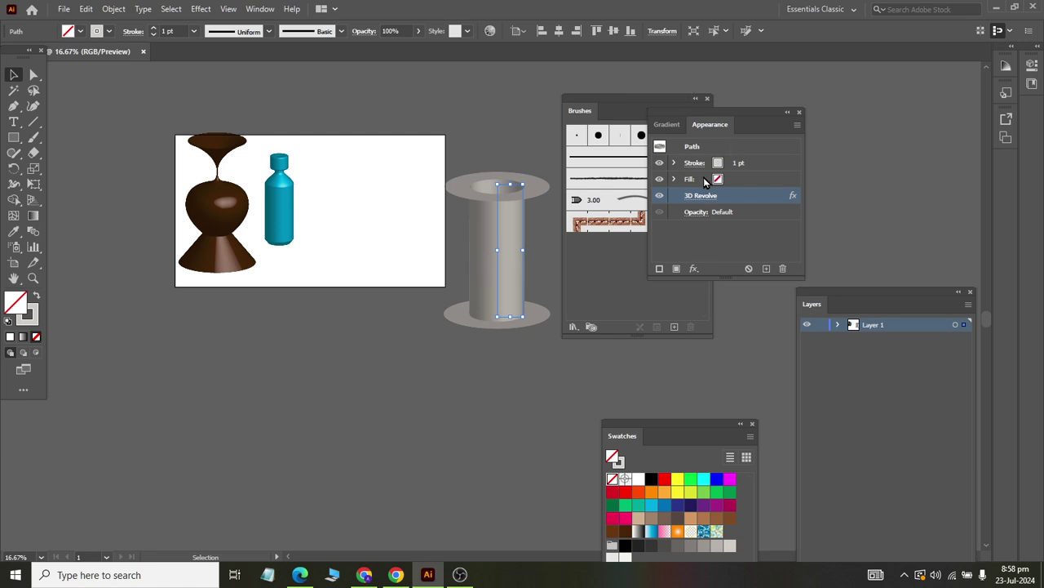
- Reopen the tube's 3D Revolve, move the window aside, and drop the offset to 0 pt
click(697, 198)
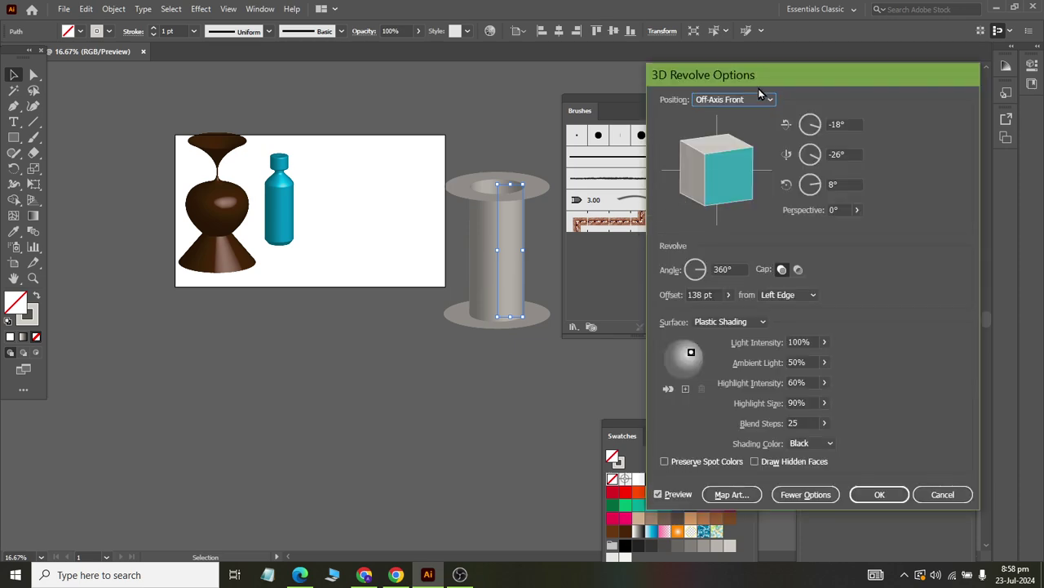
mouse_move(760, 75)
mouse_down()
mouse_move(449, 112)
mouse_move(219, 108)
mouse_move(225, 84)
mouse_up()
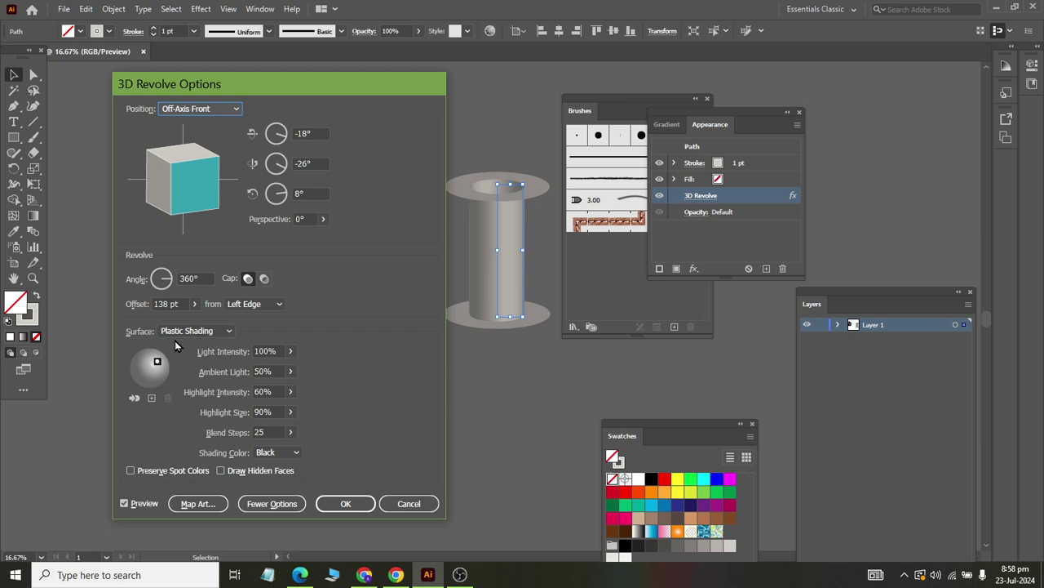
click(193, 303)
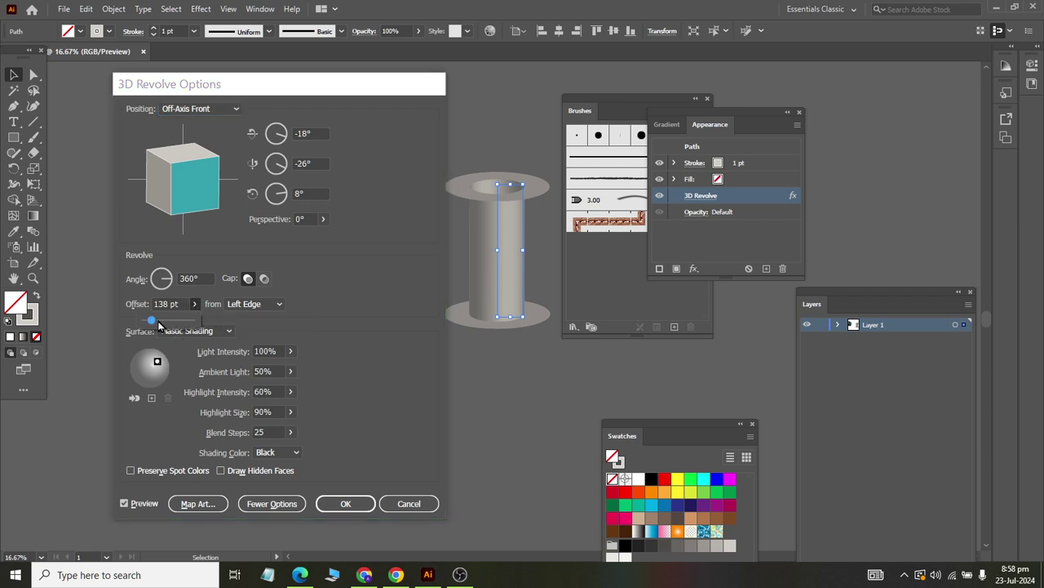
drag(159, 325, 138, 326)
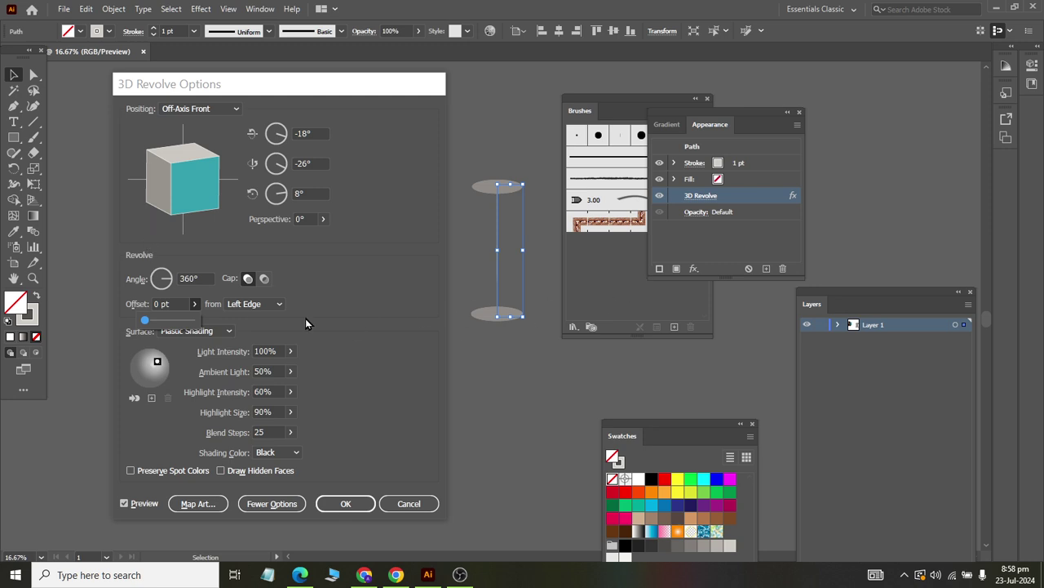
- Set the offset to about 55 pt measured from the Left Edge
click(265, 304)
click(270, 334)
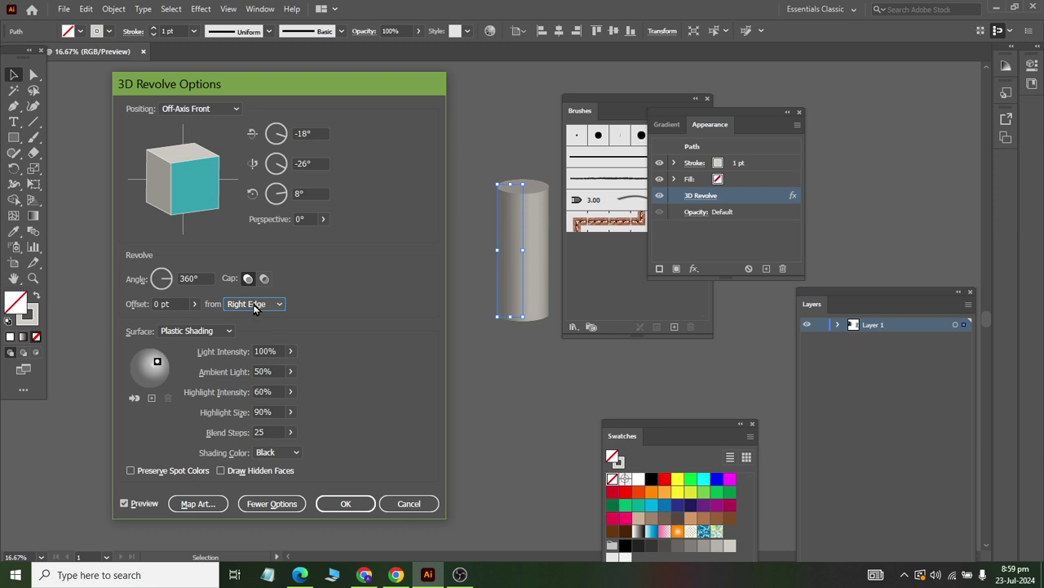
click(255, 307)
click(259, 318)
click(259, 315)
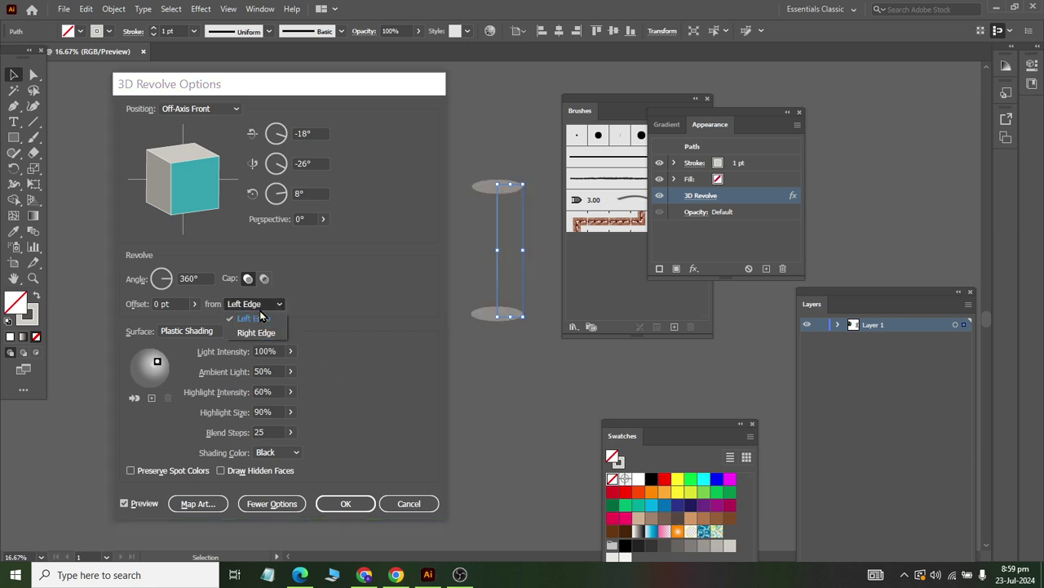
click(265, 330)
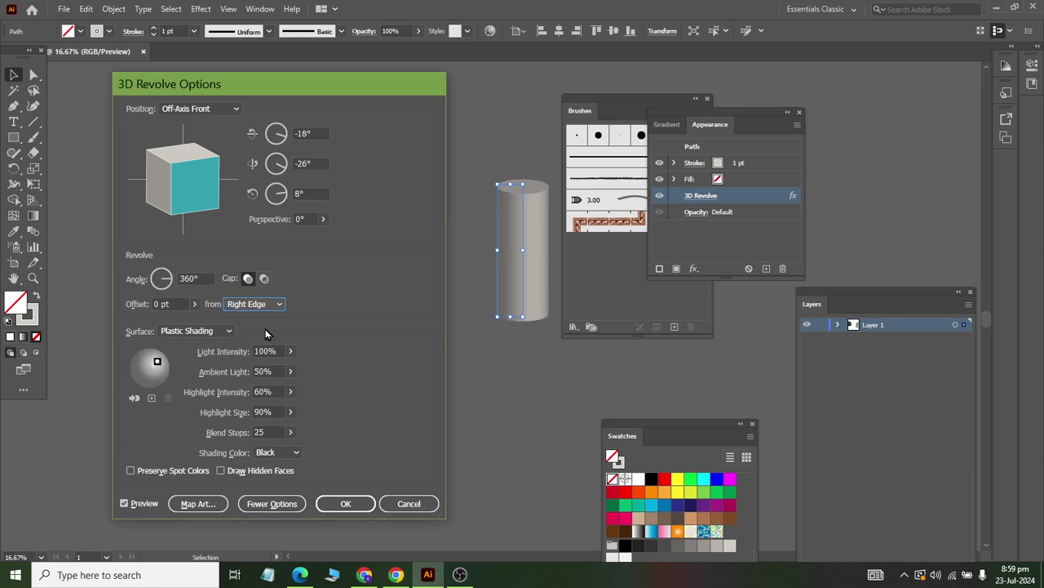
click(262, 307)
click(261, 315)
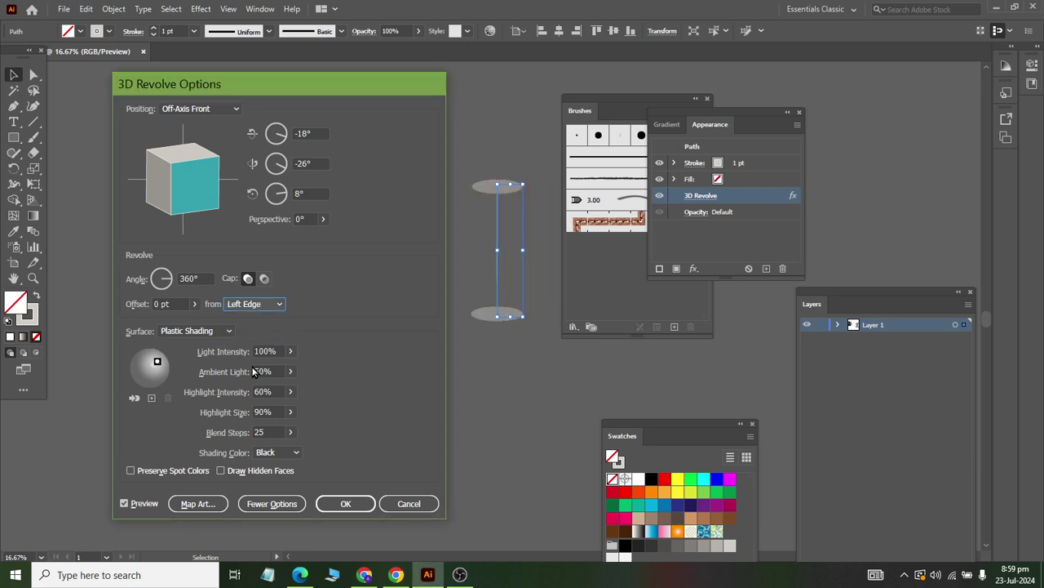
click(194, 303)
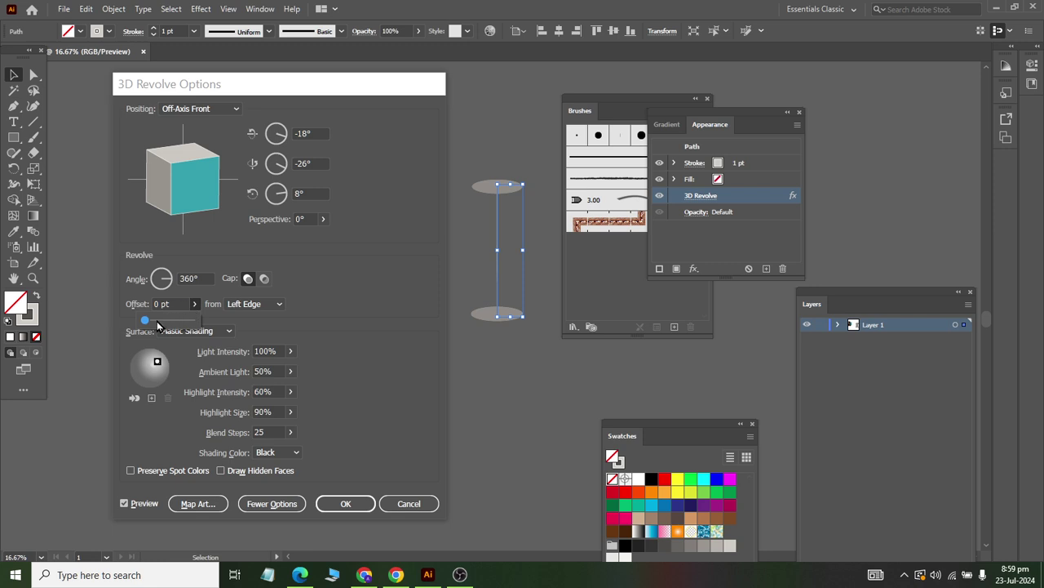
drag(145, 321, 151, 325)
- Set the offset to 74 pt and reposition the light on the shading sphere
click(174, 303)
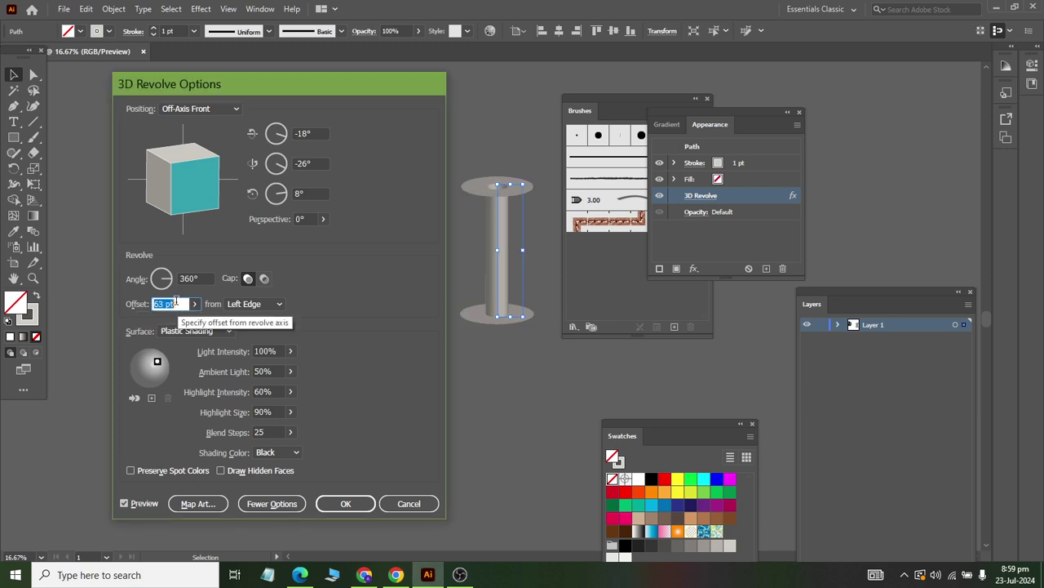
text(74)
click(134, 506)
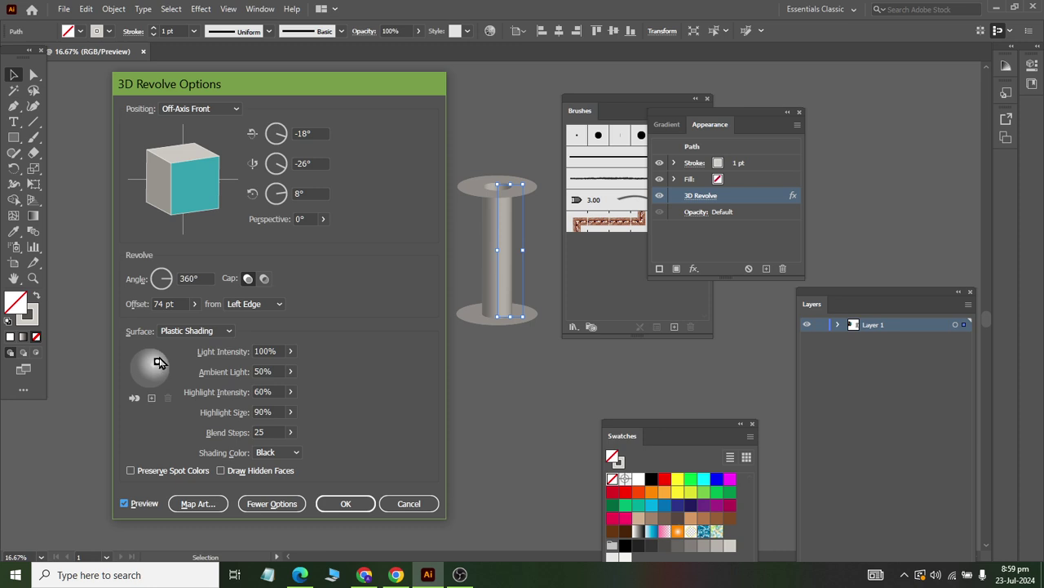
drag(157, 363, 136, 377)
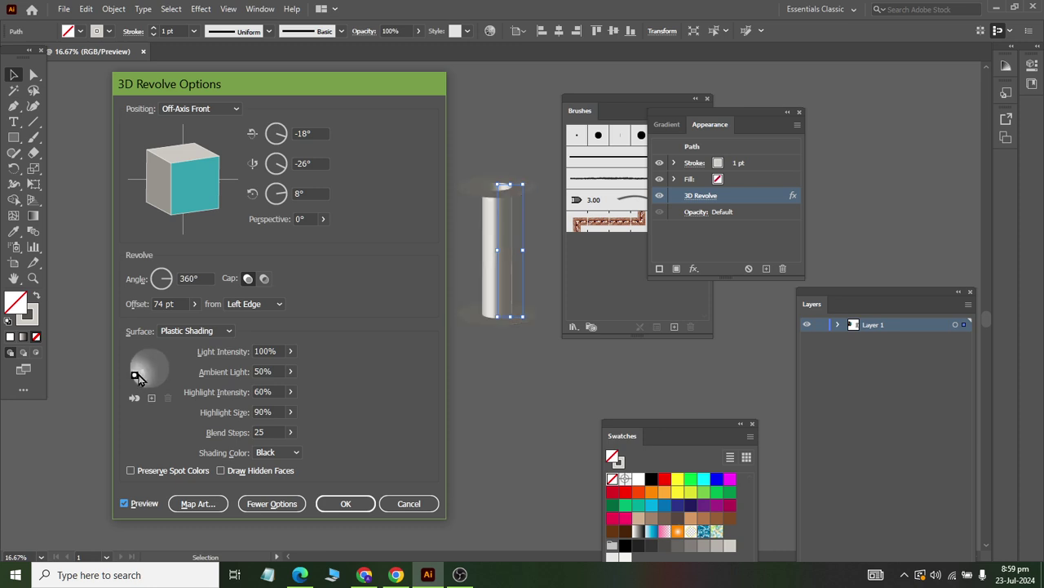
drag(137, 375, 160, 380)
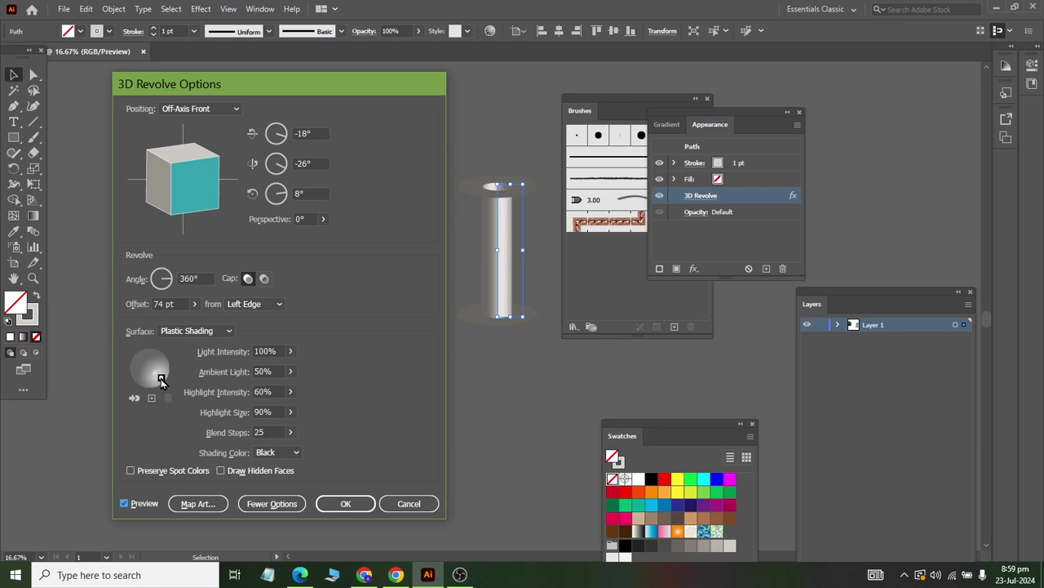
drag(161, 381, 152, 360)
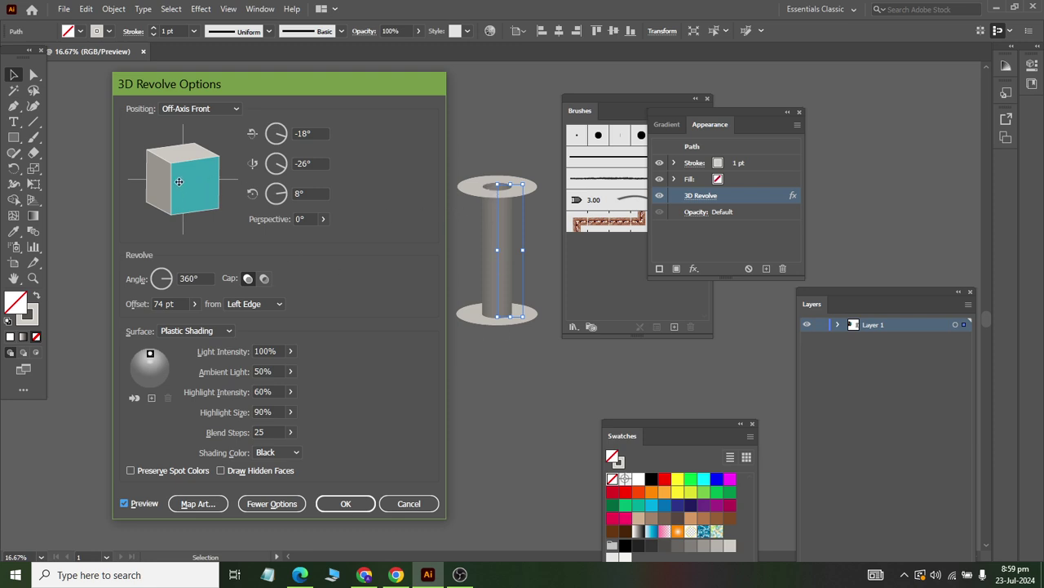
- Tilt the tube to a 7°, 9°, -61° rotation, place it beside the bottle, reopen 3D Revolve
mouse_move(179, 181)
mouse_down()
mouse_move(214, 211)
mouse_move(183, 180)
mouse_up()
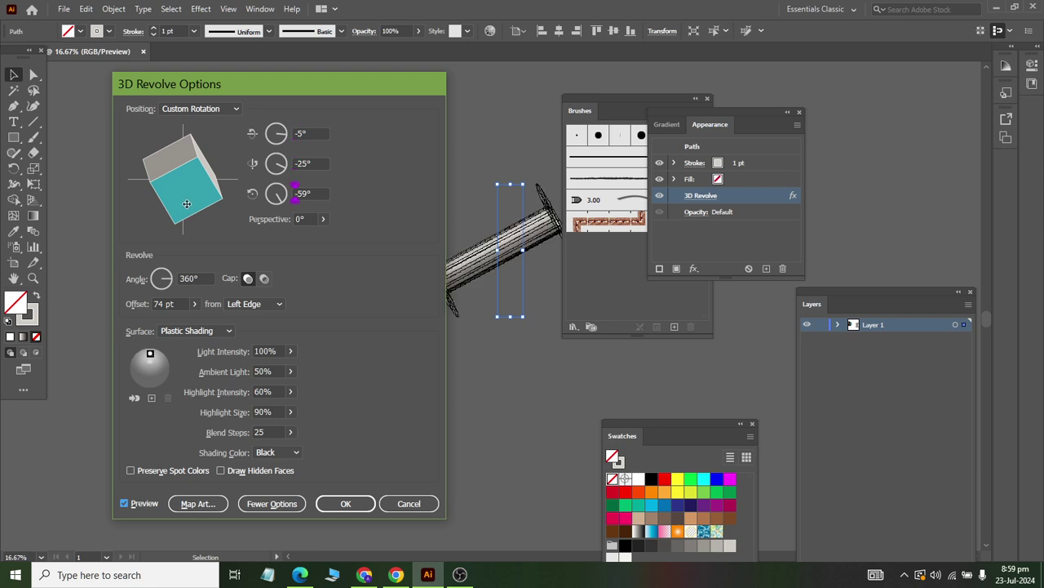
click(346, 504)
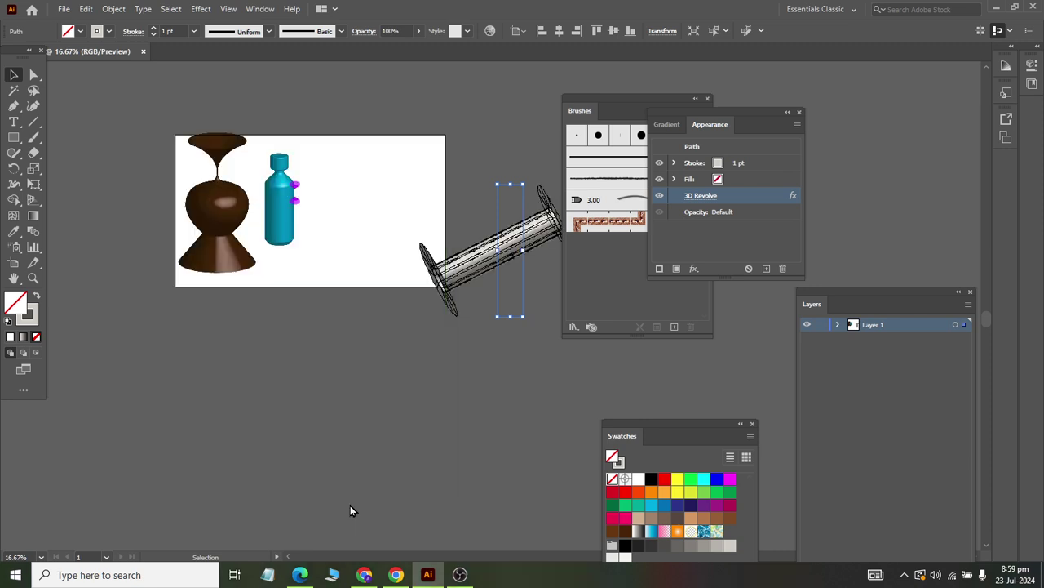
drag(492, 259, 383, 250)
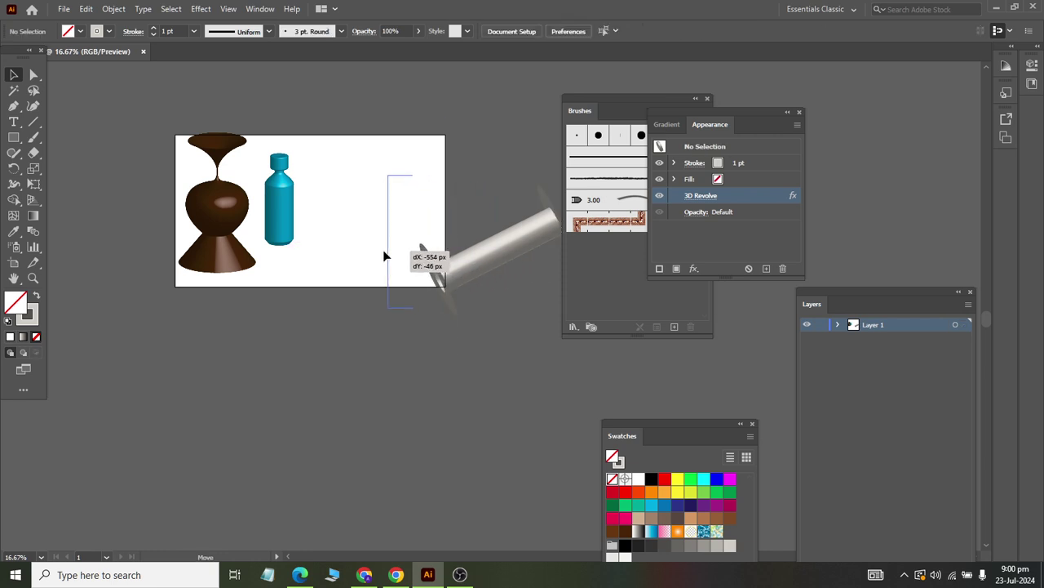
click(425, 366)
click(399, 261)
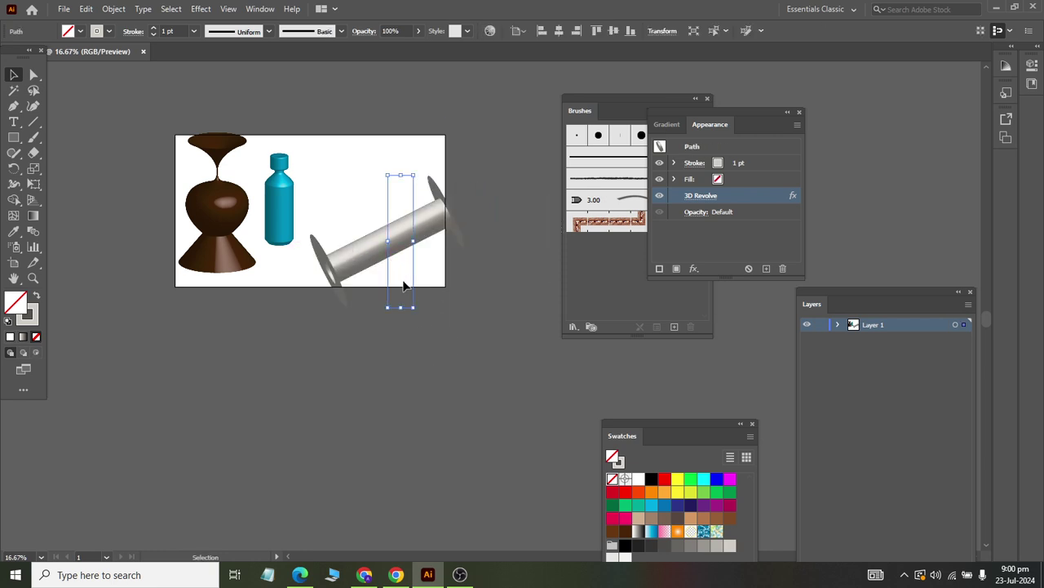
click(700, 196)
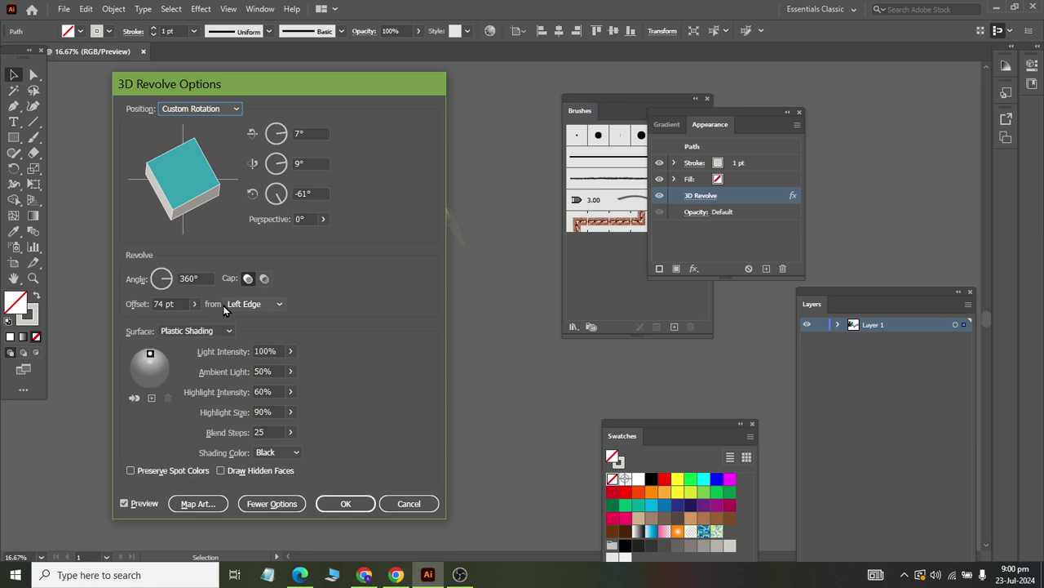
- Preview the tube's surface as Wireframe, No Shading and Diffuse Shading, with the revolve dialog moved aside
click(204, 331)
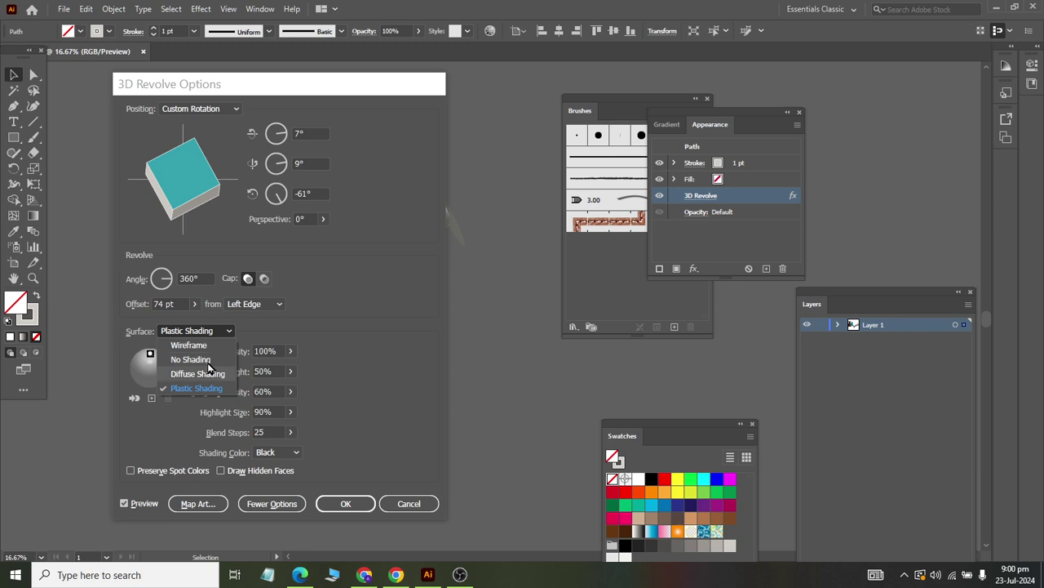
click(290, 94)
drag(286, 90, 740, 92)
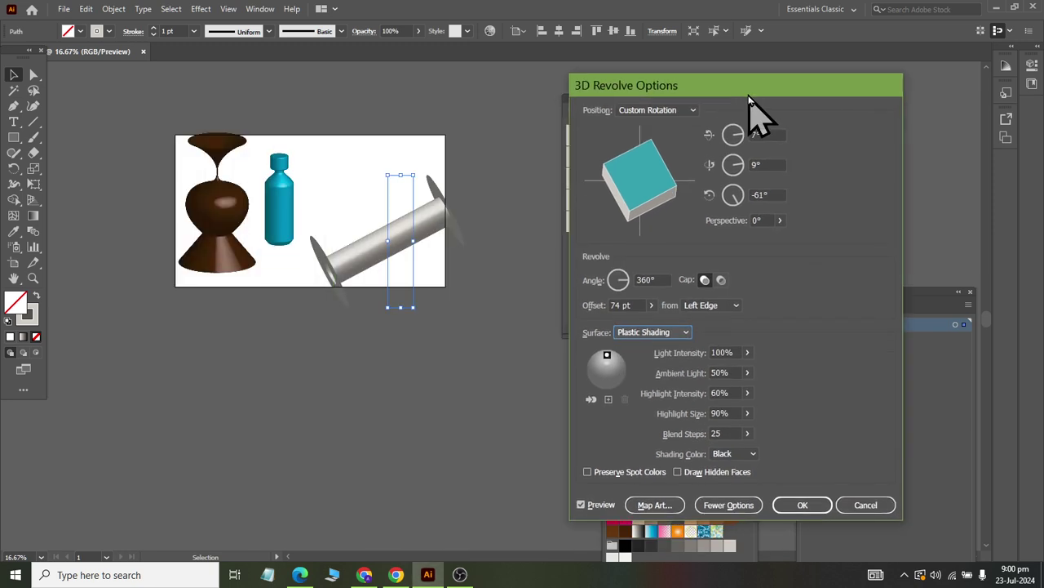
click(675, 333)
click(647, 348)
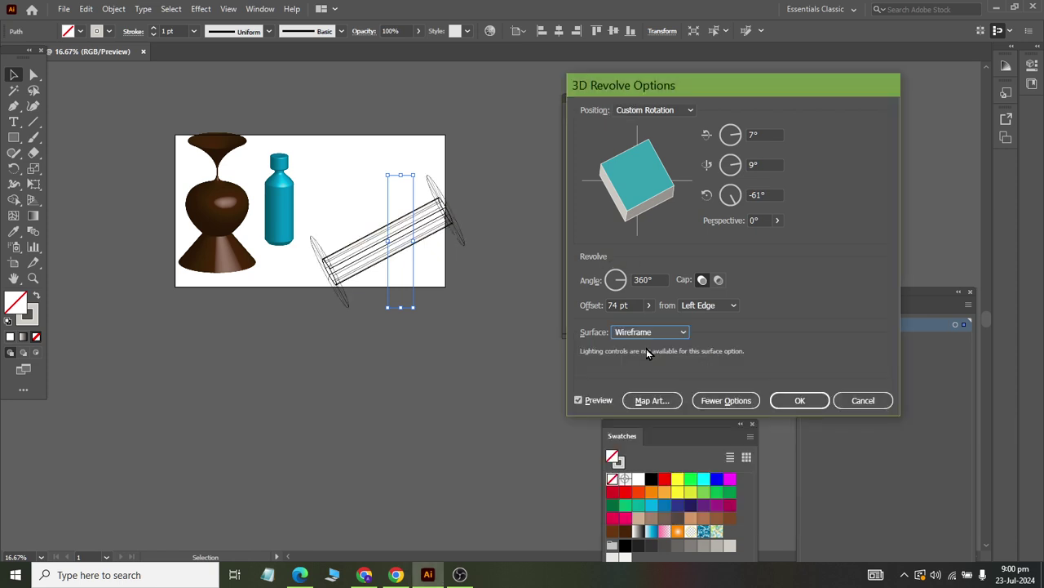
click(653, 332)
click(655, 362)
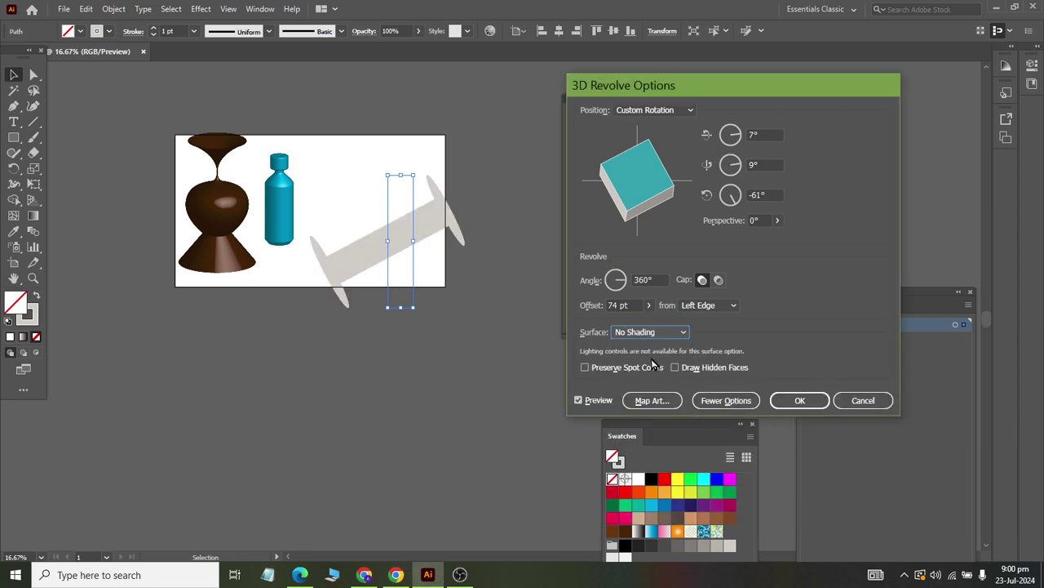
click(641, 335)
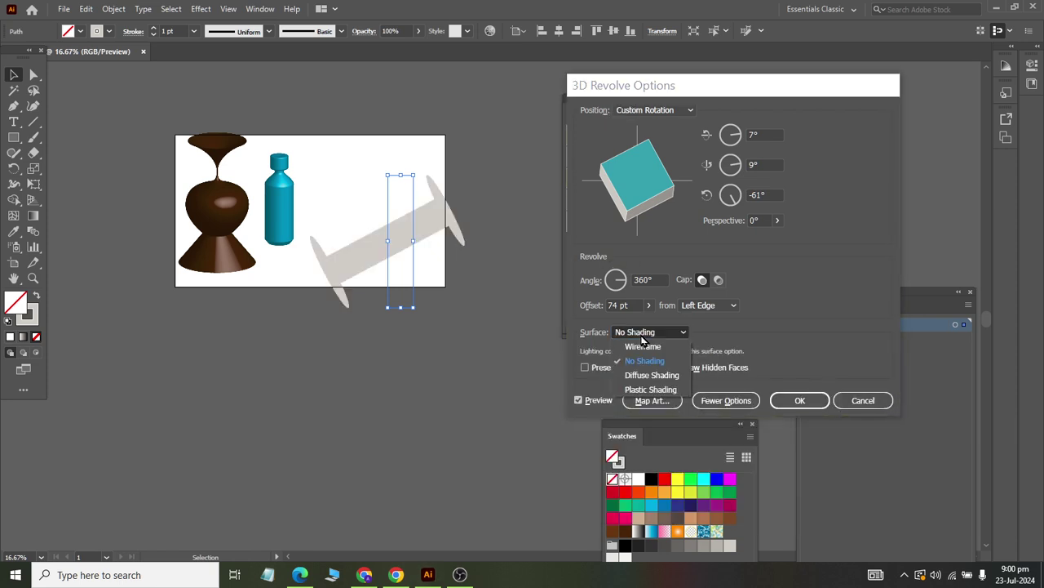
click(657, 376)
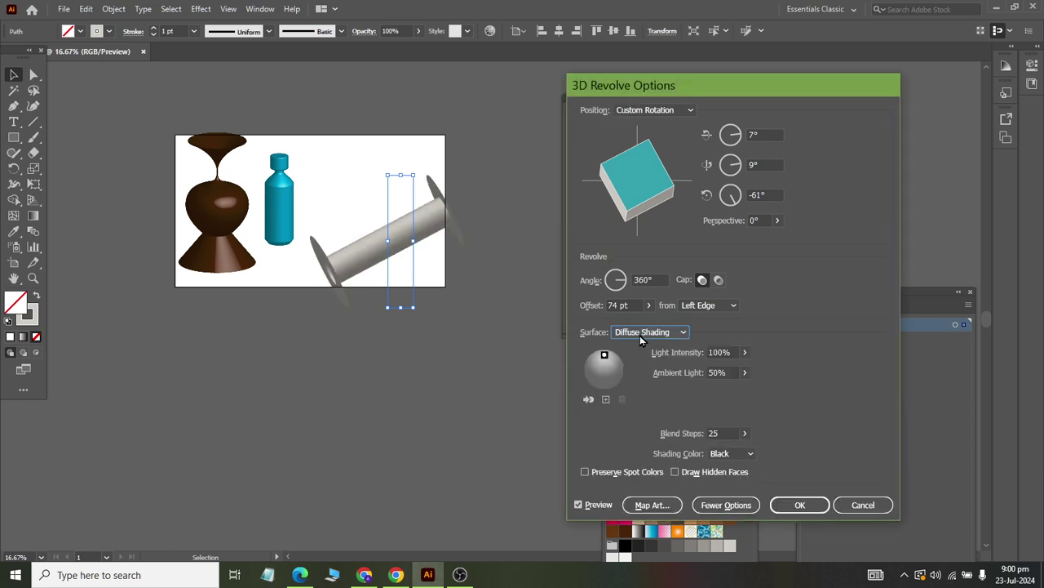
- Apply Plastic Shading to the tube and drag it below-left of the artboard
click(640, 333)
click(661, 391)
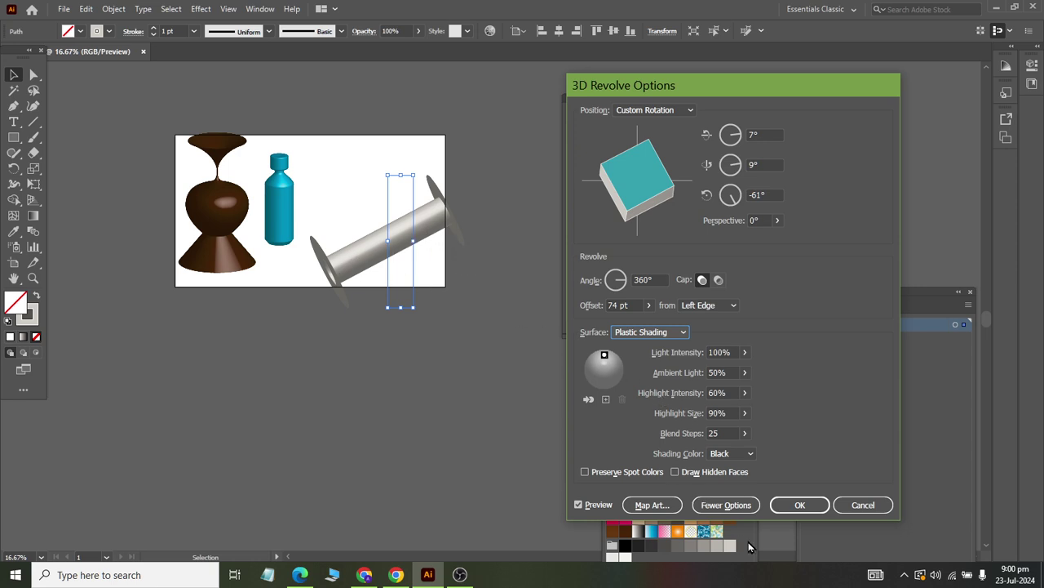
click(793, 513)
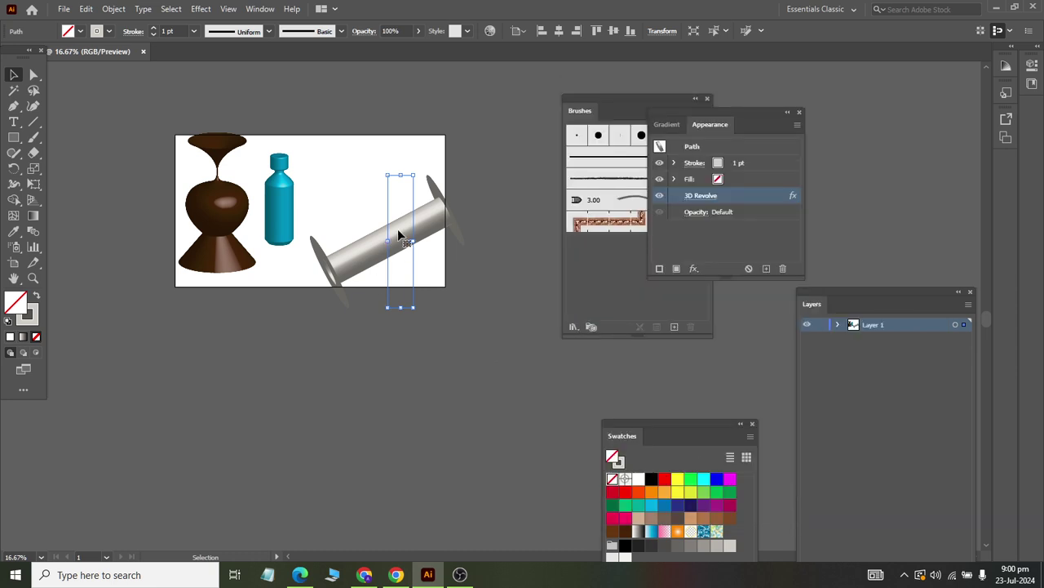
drag(408, 247, 256, 382)
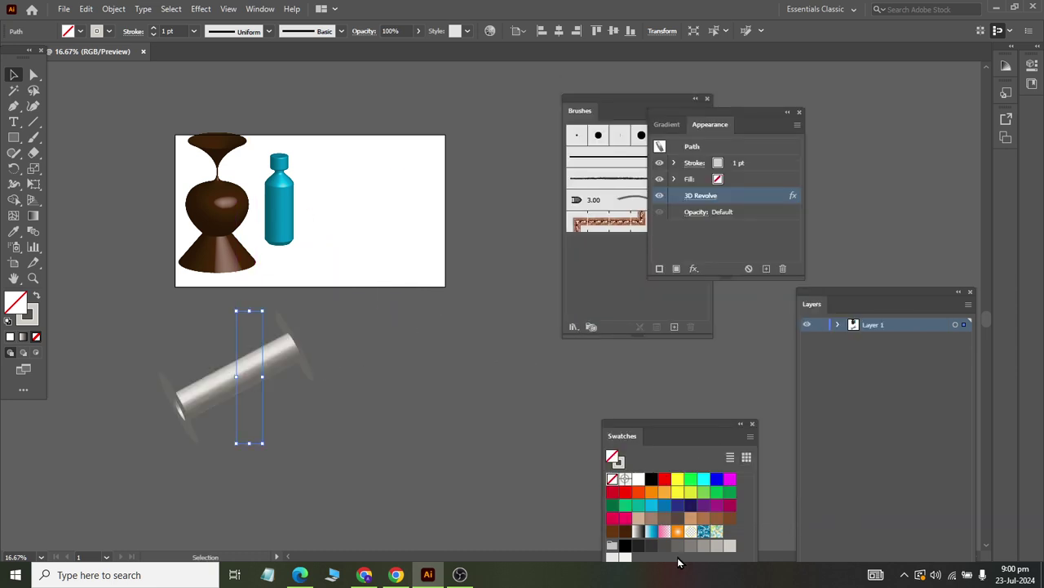